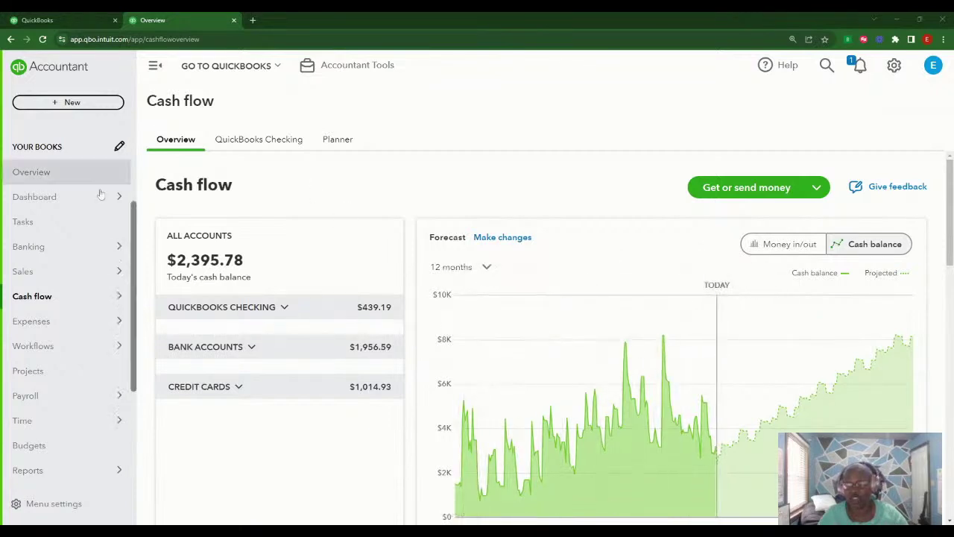
- Open the 12-month cash flow forecast in the Cash flow planner to view the chart there
mouse_move(53, 296)
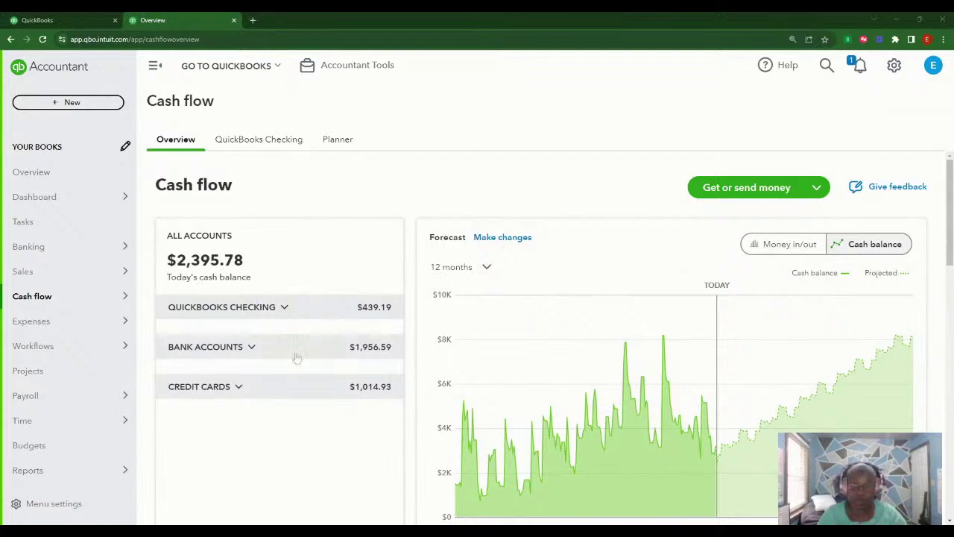
mouse_move(538, 355)
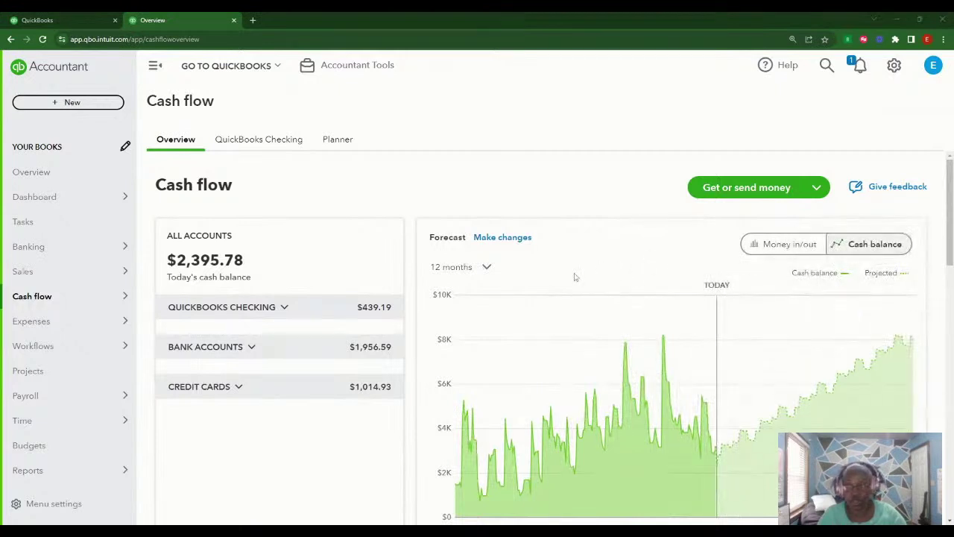
click(497, 238)
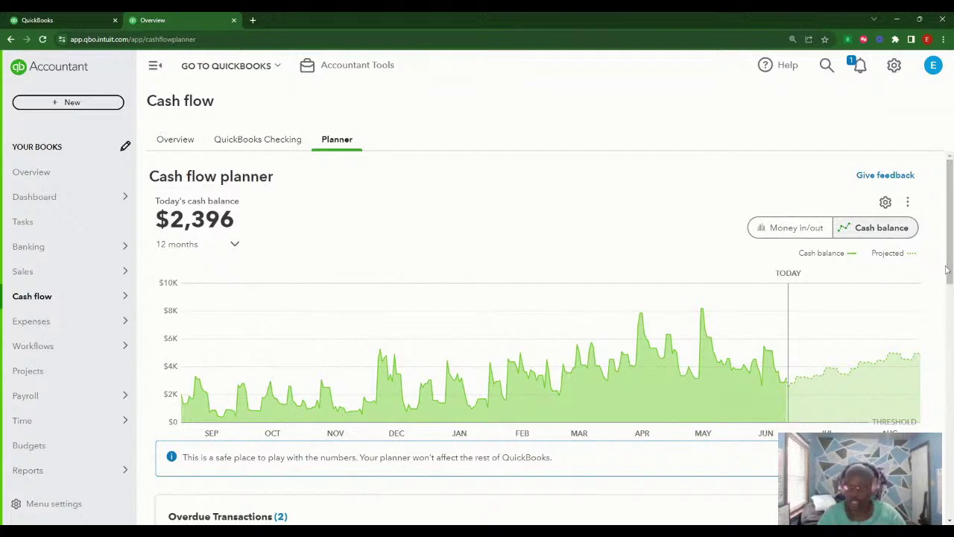
mouse_move(950, 272)
mouse_down()
mouse_move(949, 317)
mouse_move(949, 266)
mouse_up()
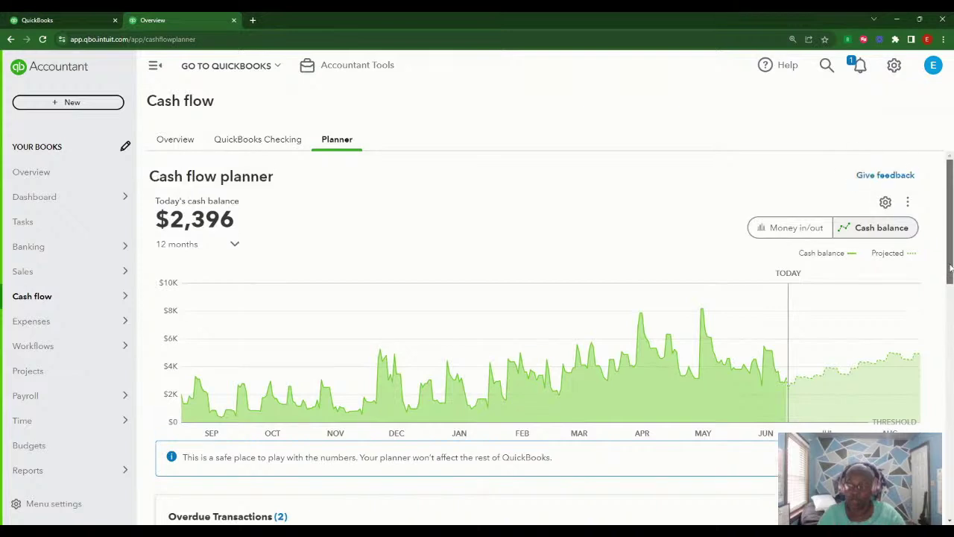
- Return to the Cash flow overview and check which reports are offered for Money In in the Outlook section
click(172, 142)
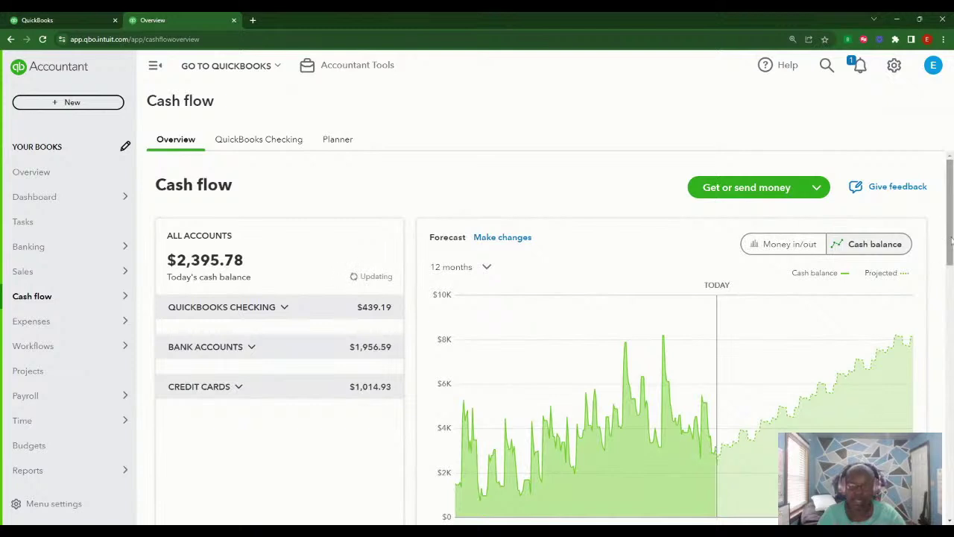
drag(950, 238, 947, 324)
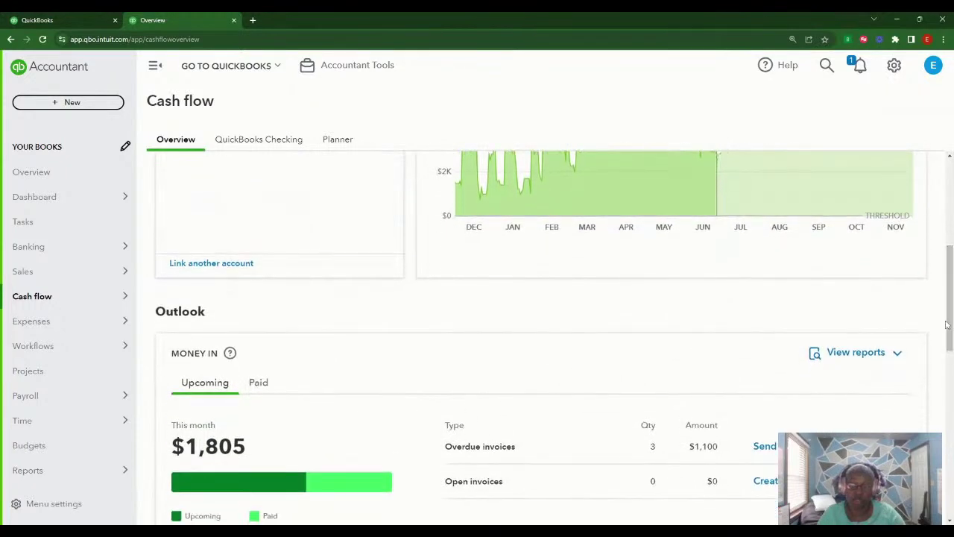
click(862, 357)
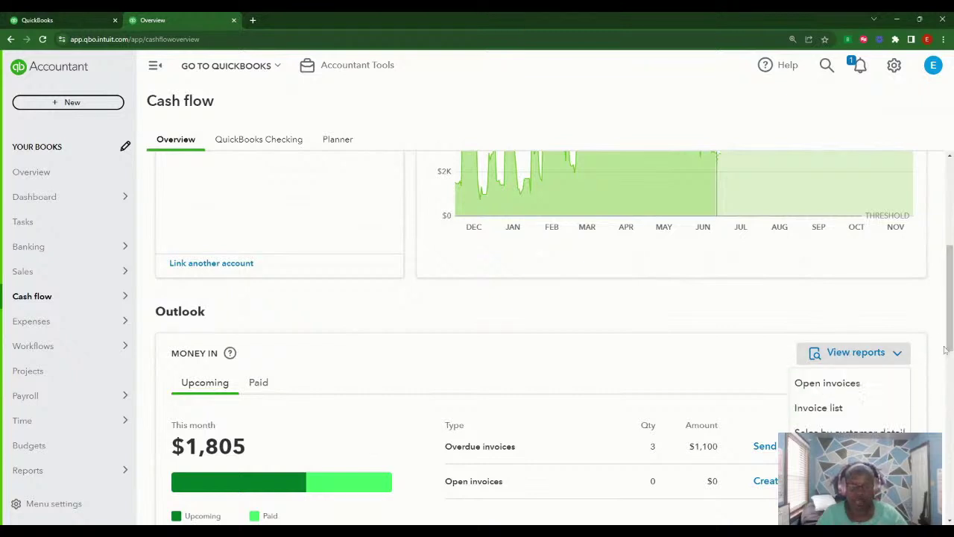
click(930, 379)
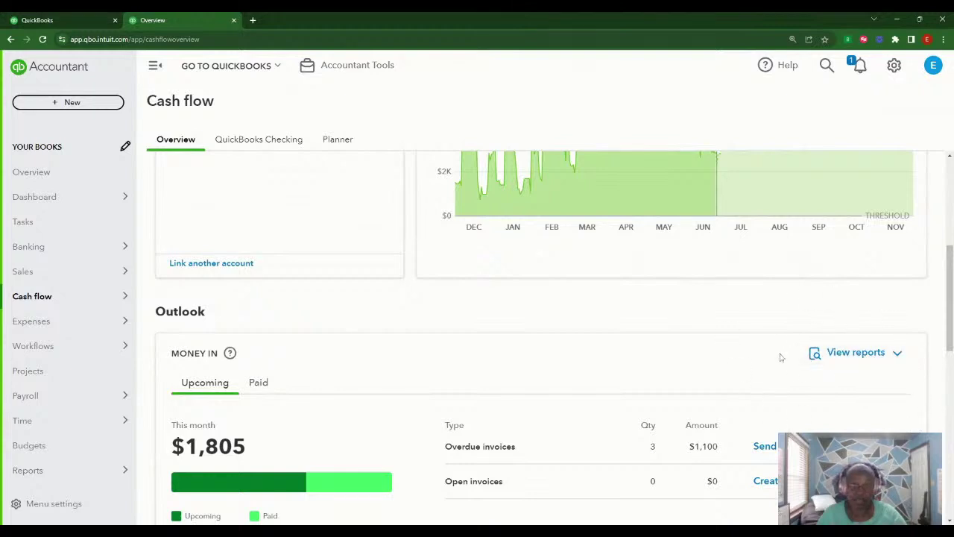
- Review the Money Out section of the Outlook and list the reports offered for it
mouse_move(950, 343)
mouse_down()
mouse_move(950, 393)
mouse_move(949, 353)
mouse_up()
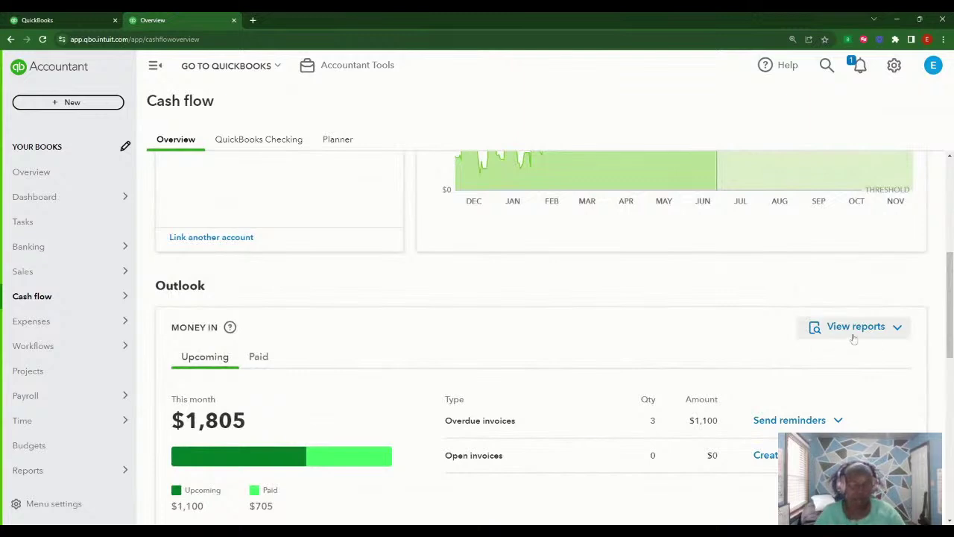
drag(950, 342, 950, 401)
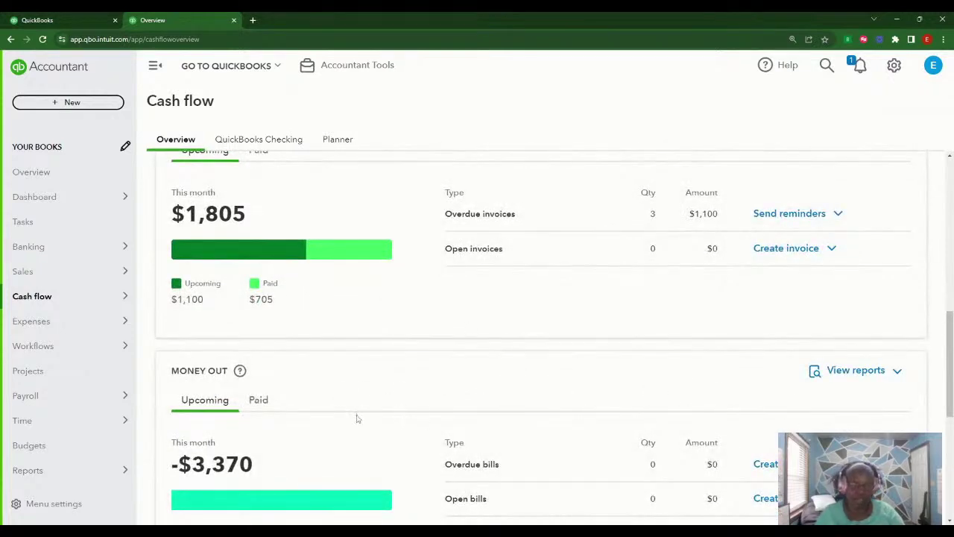
click(881, 373)
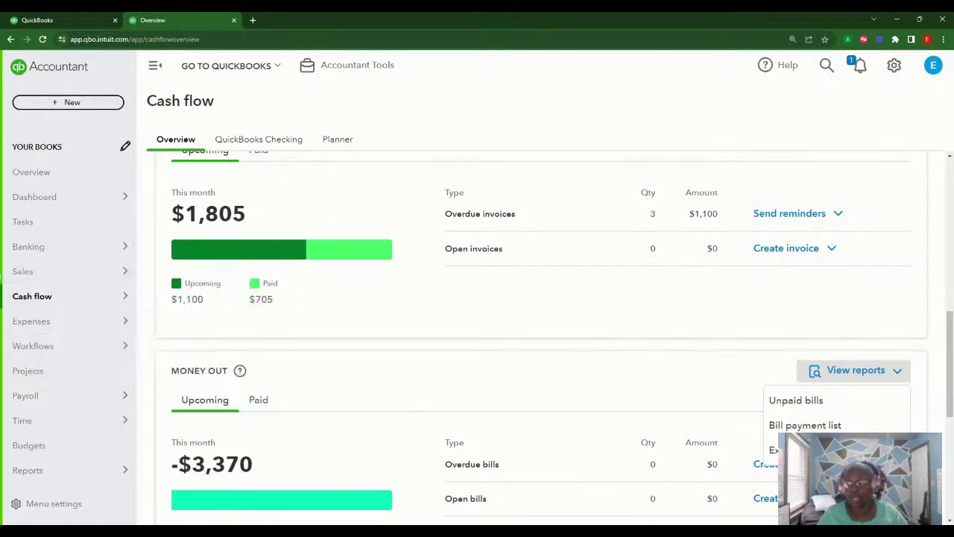
- Open the Sales overview and review the income over time for this month
mouse_move(104, 422)
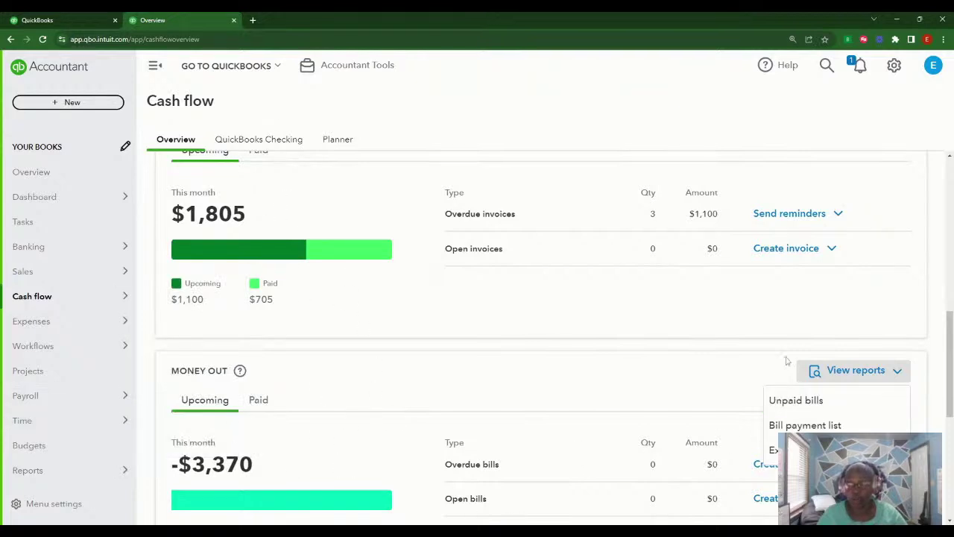
mouse_move(130, 328)
mouse_move(46, 273)
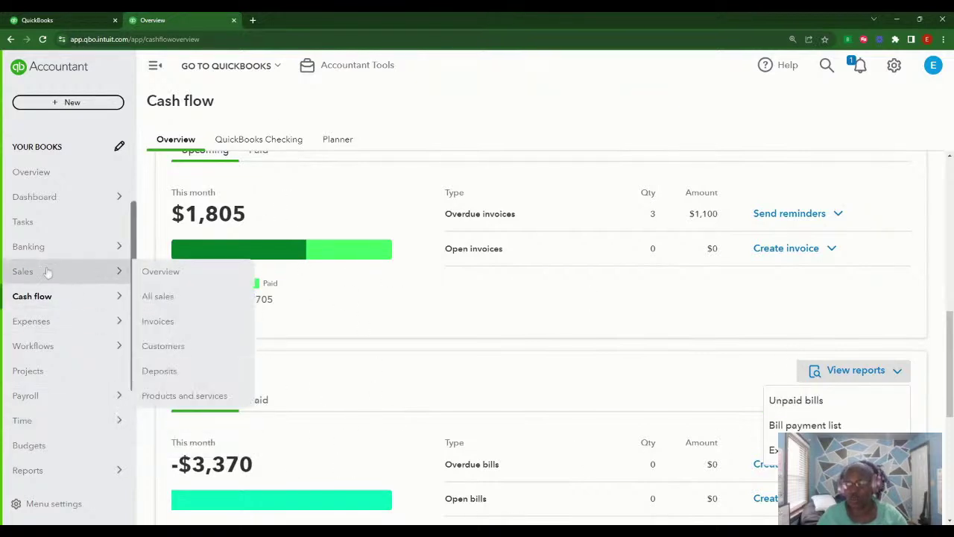
click(161, 271)
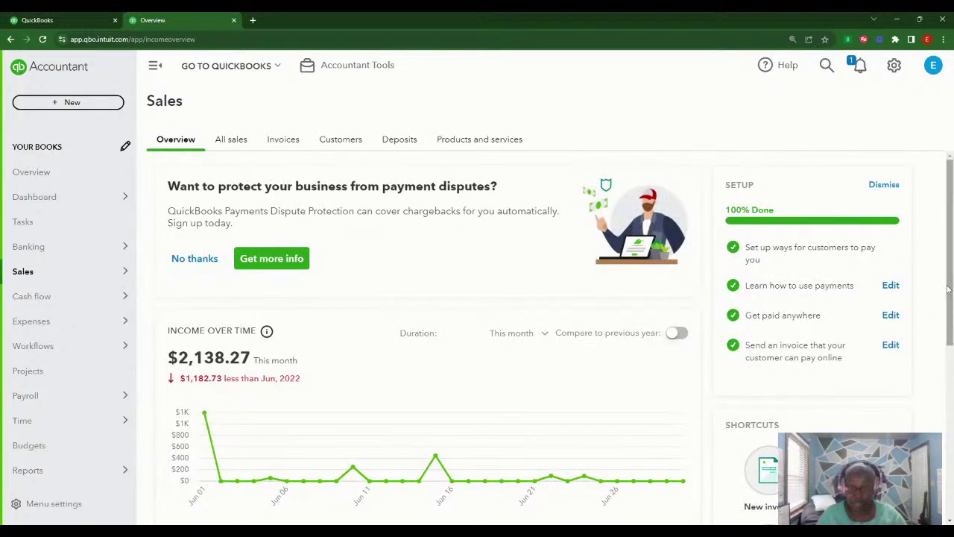
mouse_move(949, 288)
mouse_down()
mouse_move(947, 428)
mouse_move(950, 270)
mouse_up()
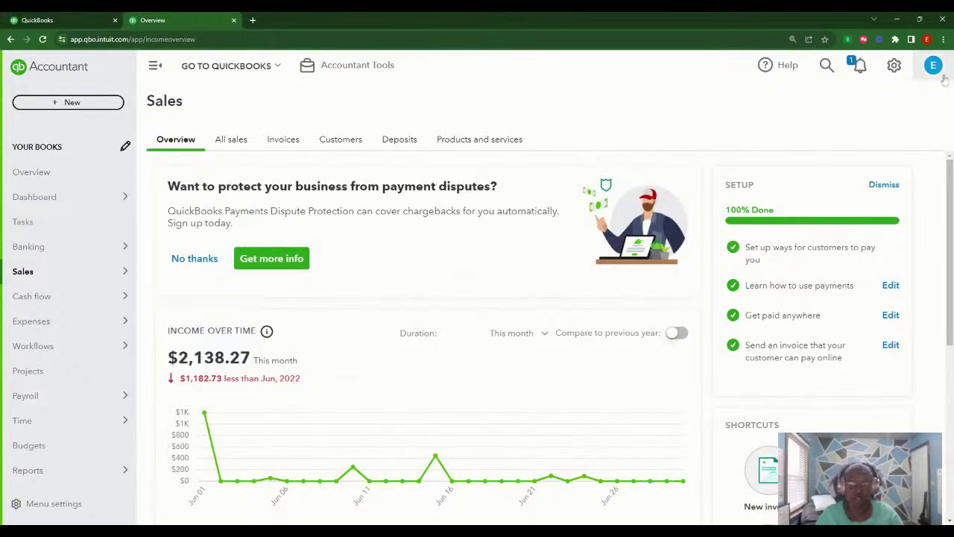
- Switch to the QuickBooks sample company, agreeing to be signed out of the current firm
click(894, 67)
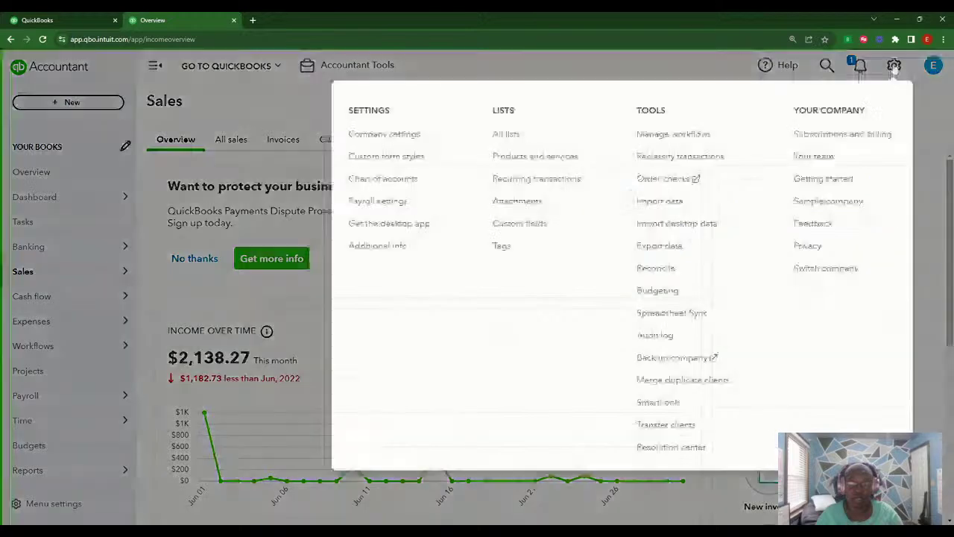
click(840, 202)
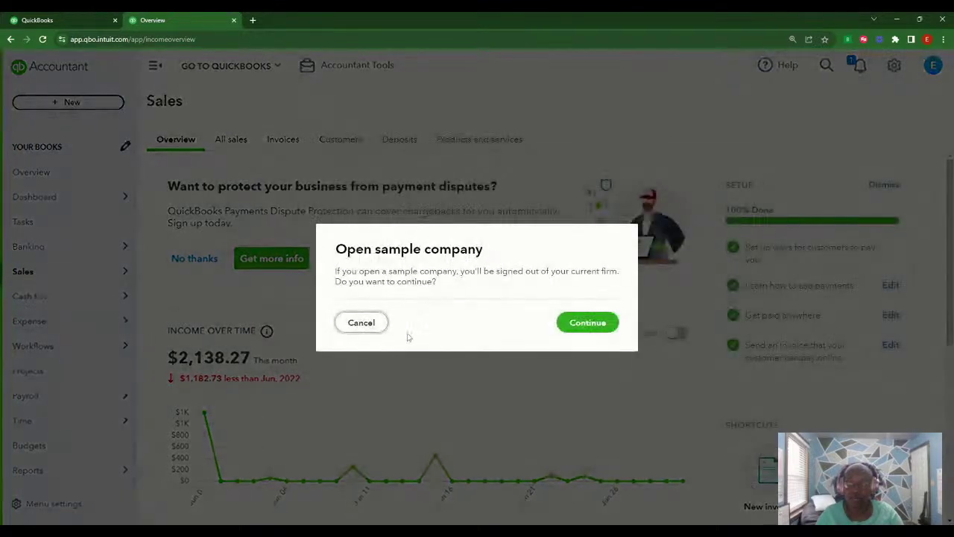
click(600, 325)
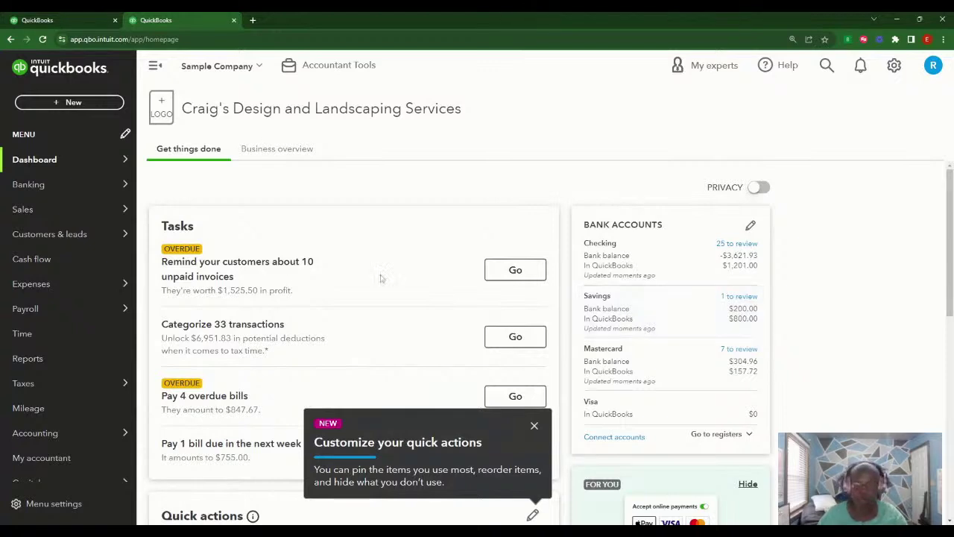
- Open Cash flow for the sample company, start planning and accept the planner's setup summary
mouse_move(11, 293)
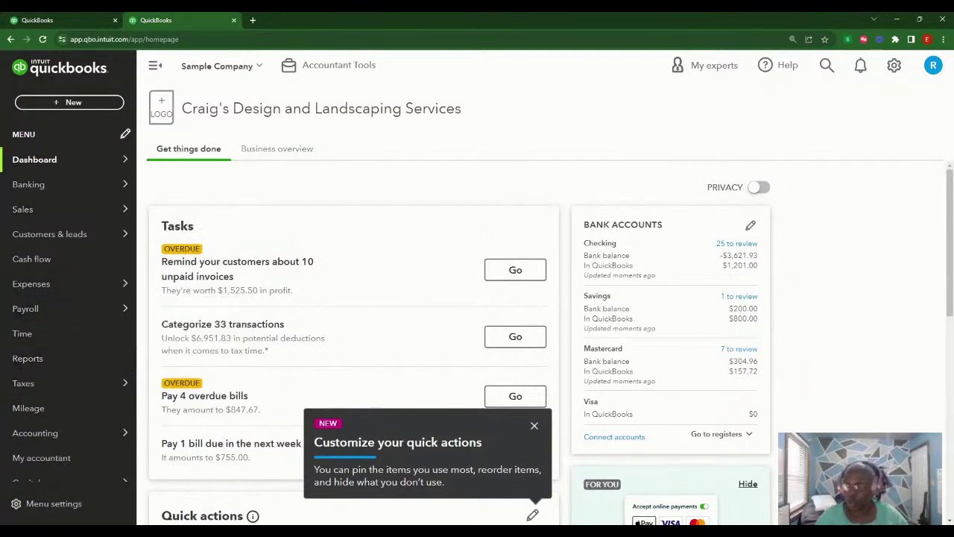
click(39, 265)
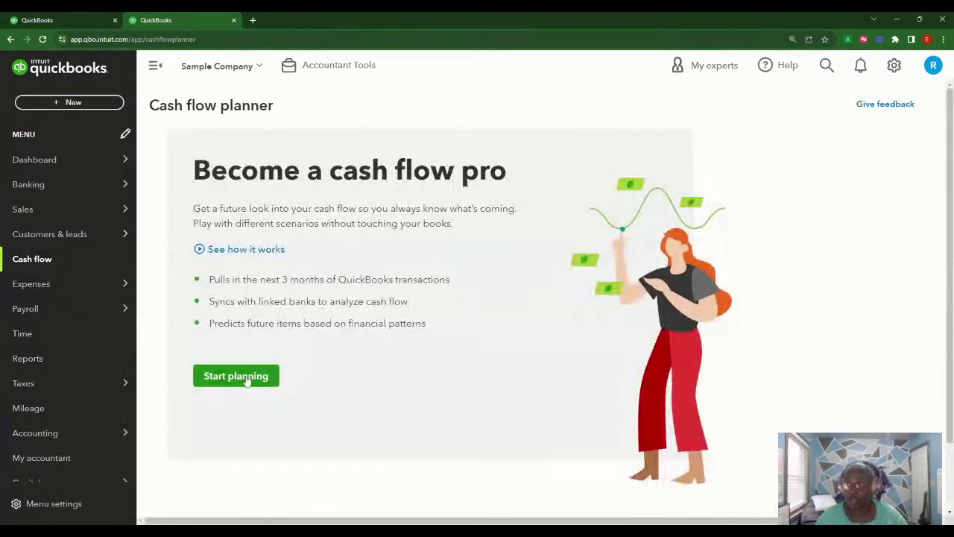
click(250, 378)
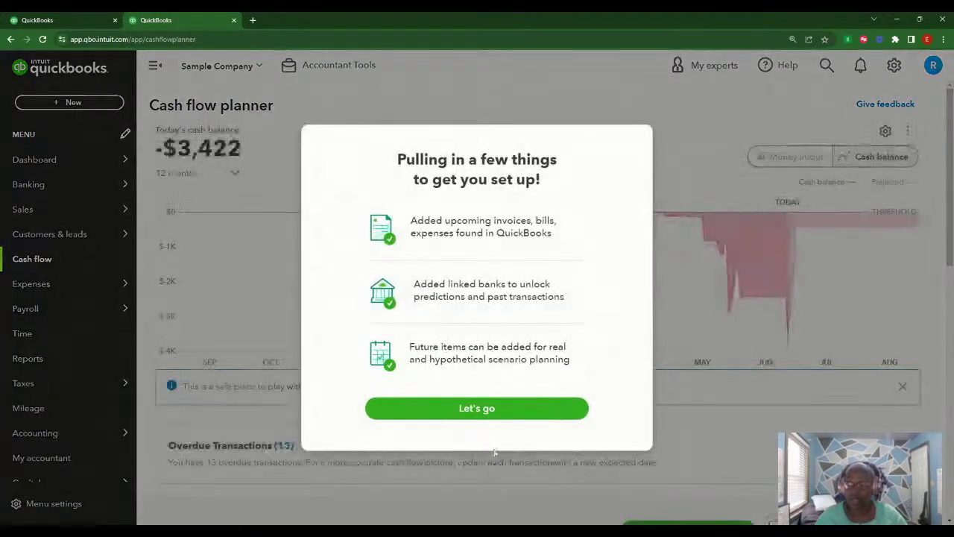
click(524, 409)
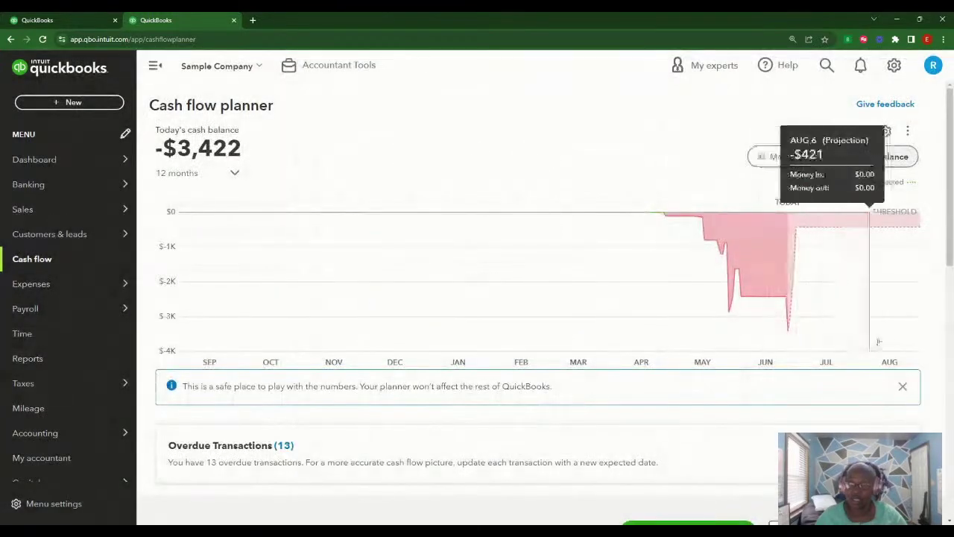
- Examine the planner's cash balance chart, overdue transactions notice and list of upcoming invoices and bills
scroll(681, 363, down, 2)
scroll(680, 363, down, 7)
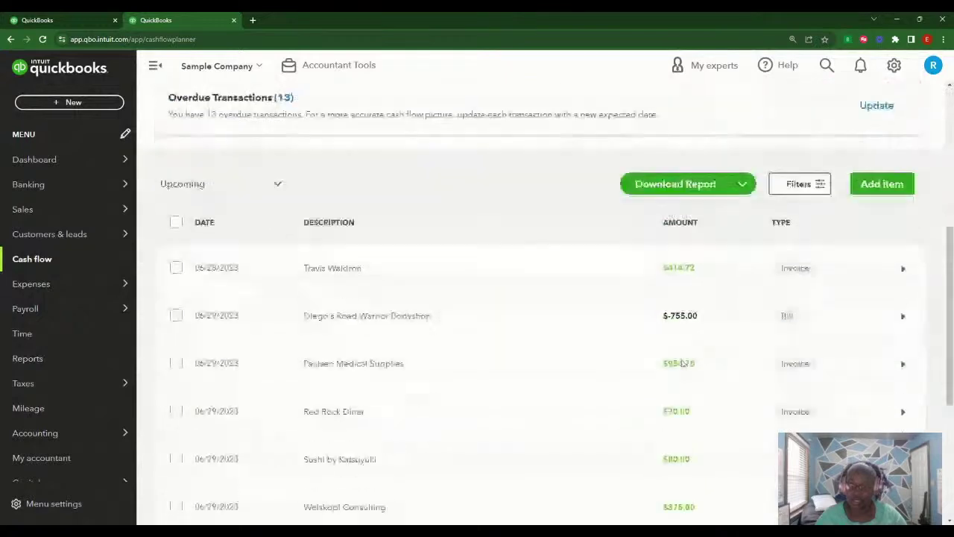
scroll(680, 363, up, 6)
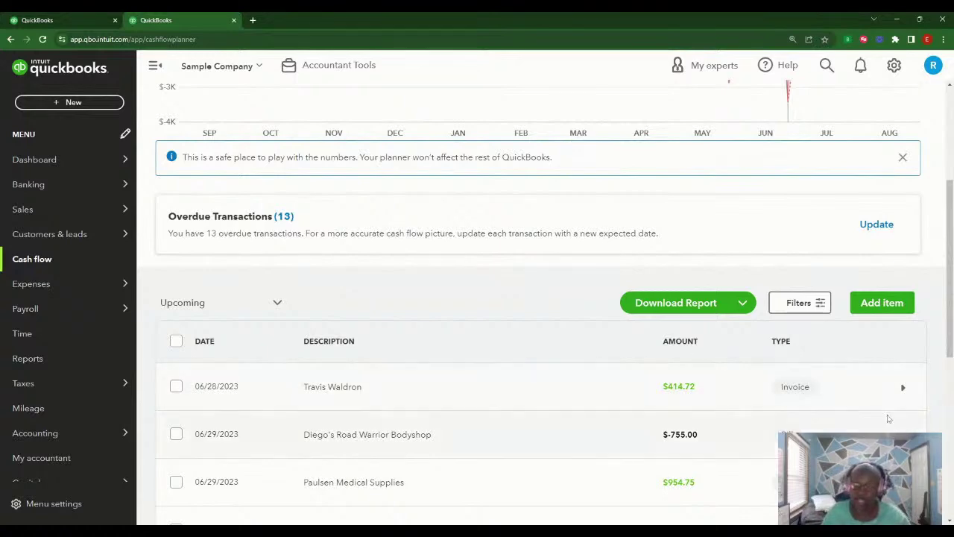
scroll(888, 420, up, 3)
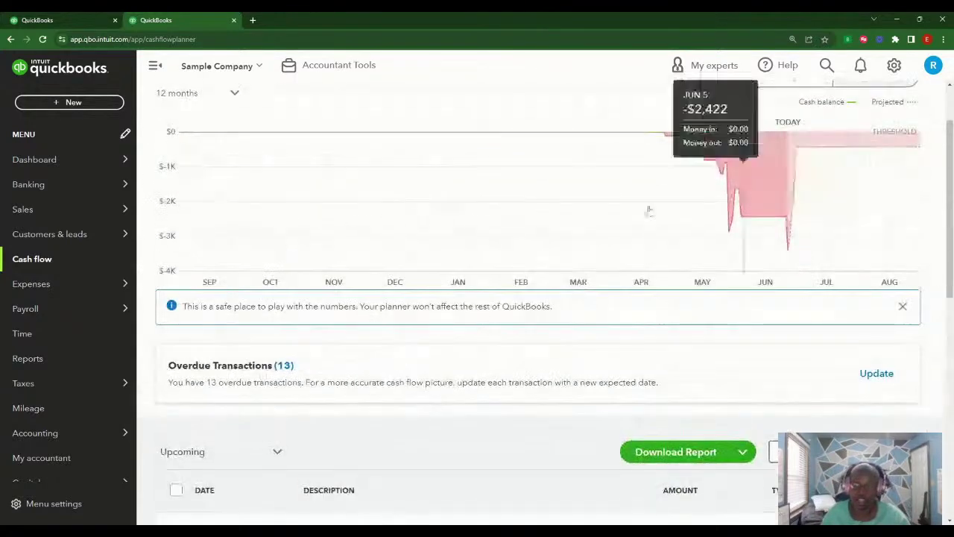
scroll(755, 505, up, 2)
scroll(755, 506, down, 5)
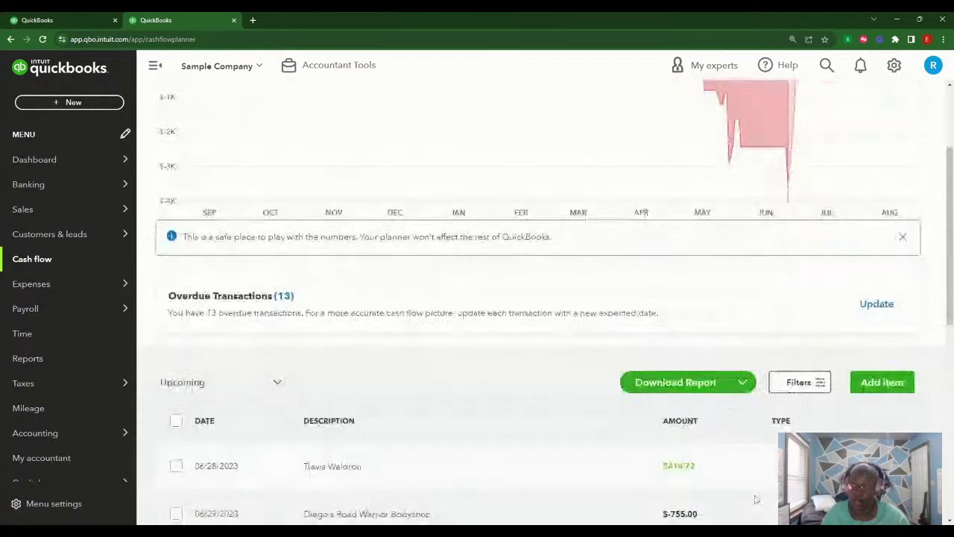
scroll(755, 497, up, 5)
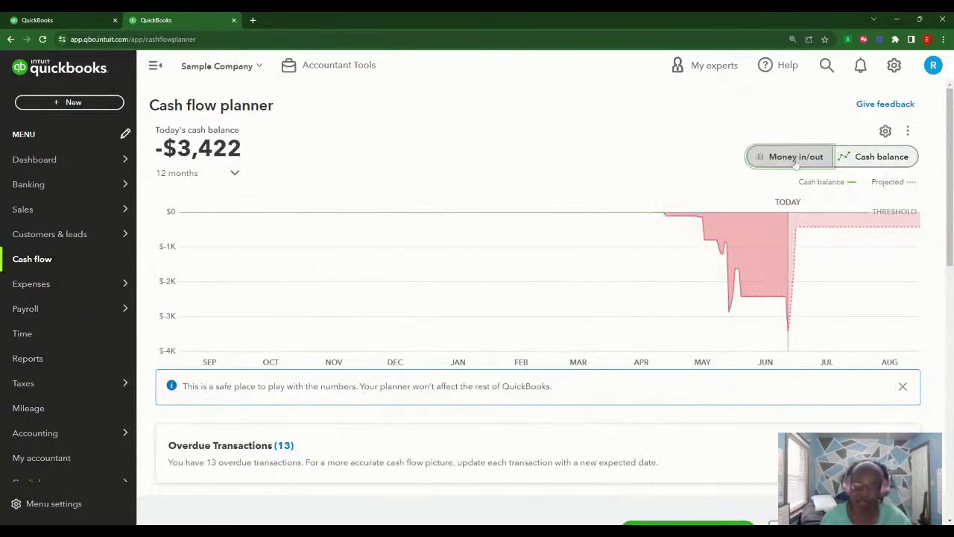
- Show the planner chart as Money in/out and review the monthly bars and the items beneath them
click(793, 156)
scroll(924, 373, down, 2)
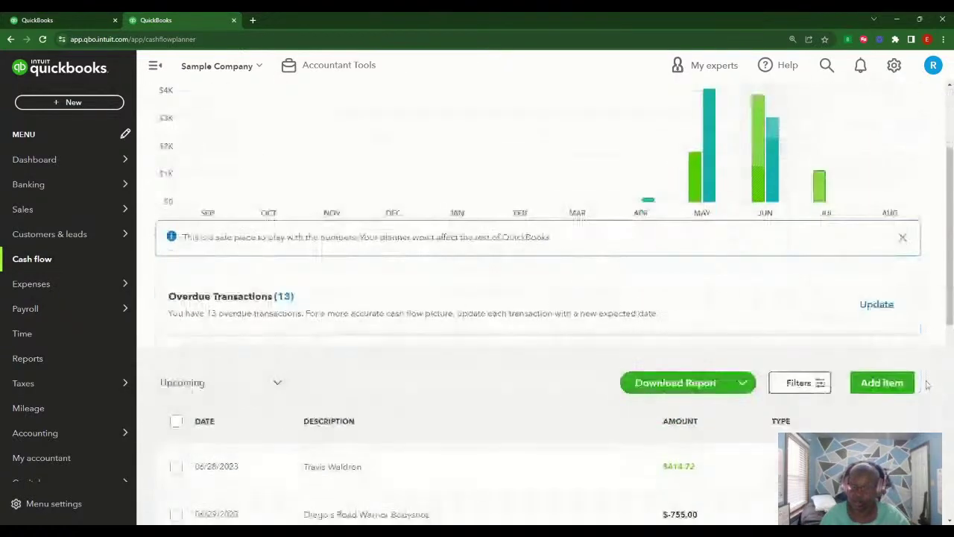
scroll(927, 384, down, 2)
scroll(927, 384, up, 4)
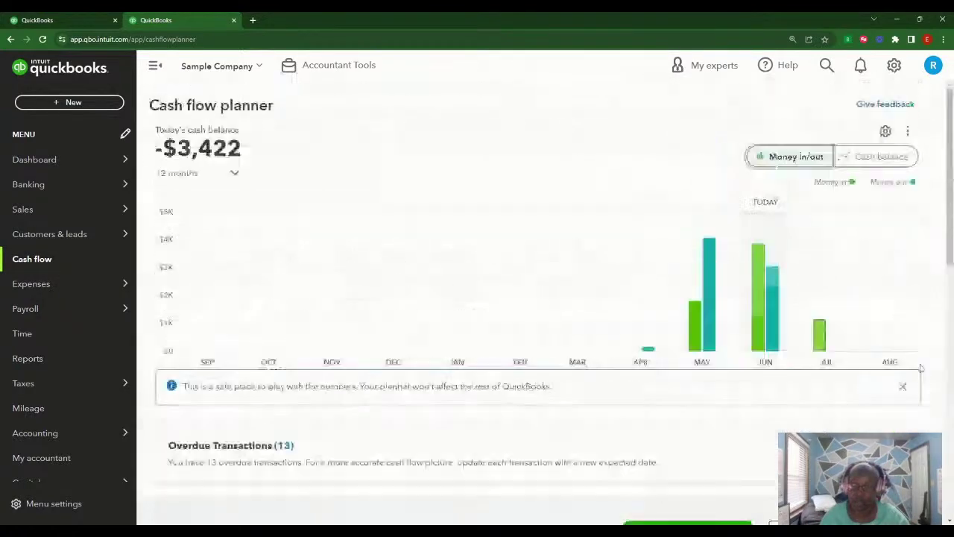
- Set the planner chart back to Cash balance and look through the upcoming transactions
click(877, 157)
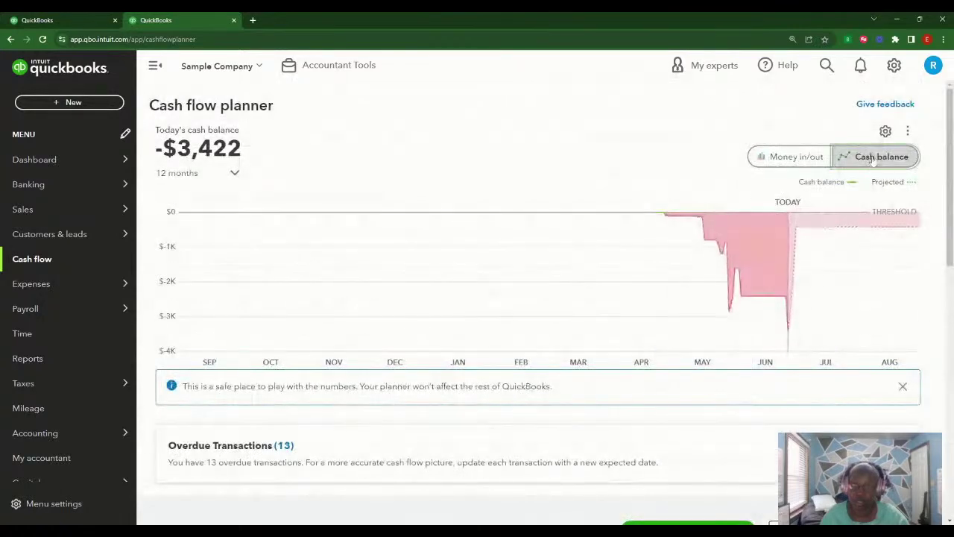
scroll(768, 402, down, 7)
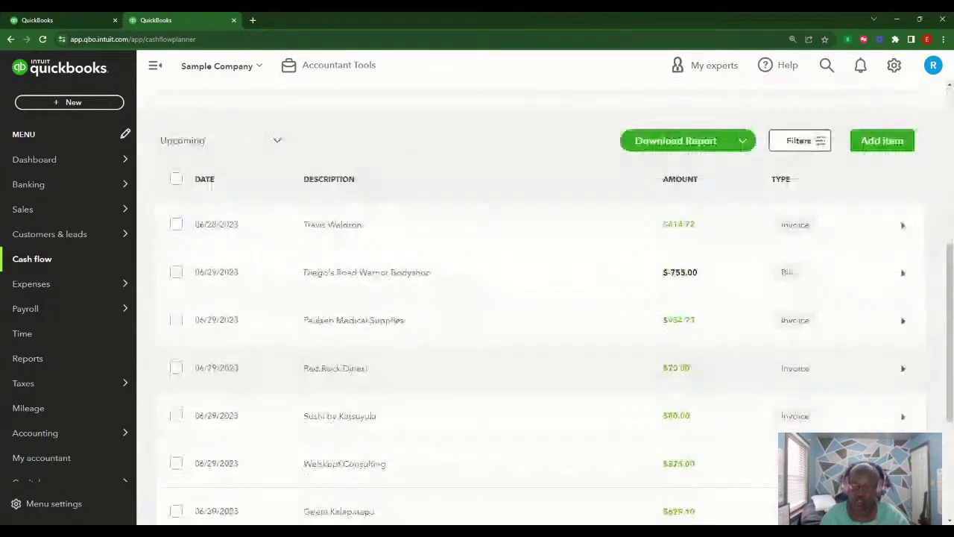
scroll(499, 189, up, 7)
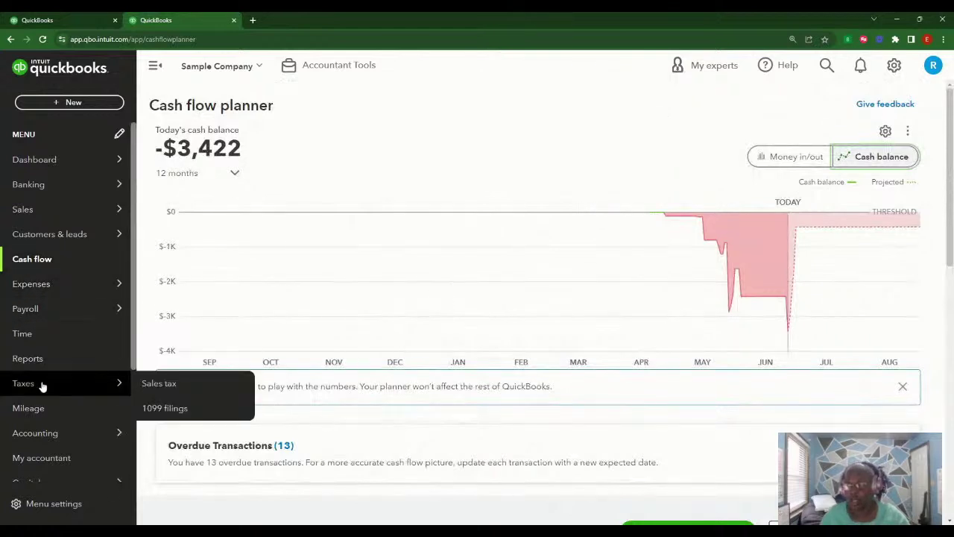
- Open the Expenses by Vendor Summary report from the Expenses and vendors group of the standard reports
click(28, 359)
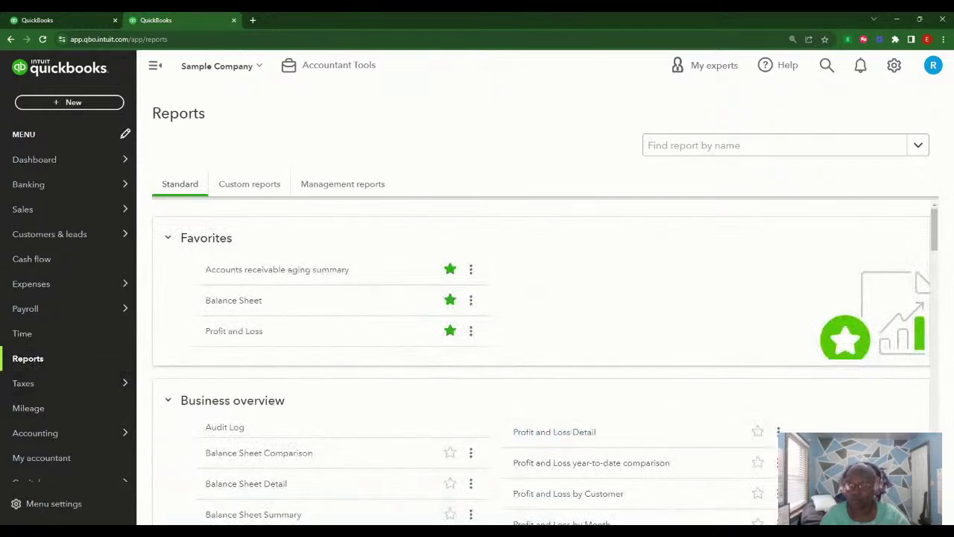
drag(936, 240, 935, 388)
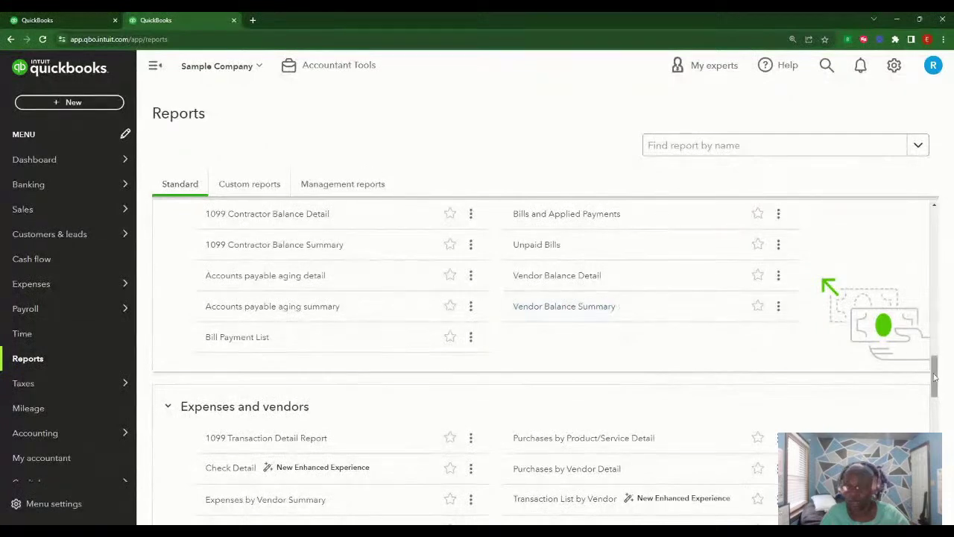
drag(935, 380, 938, 402)
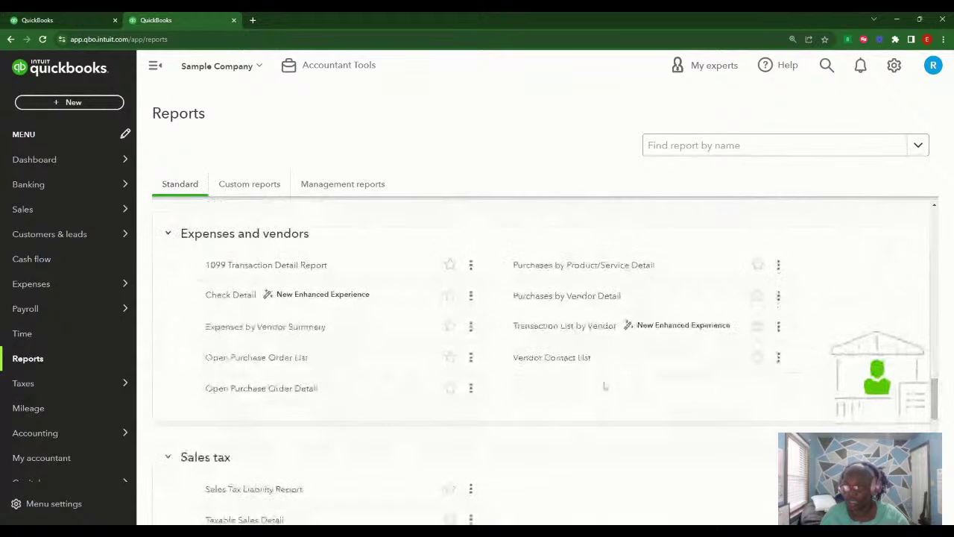
click(286, 328)
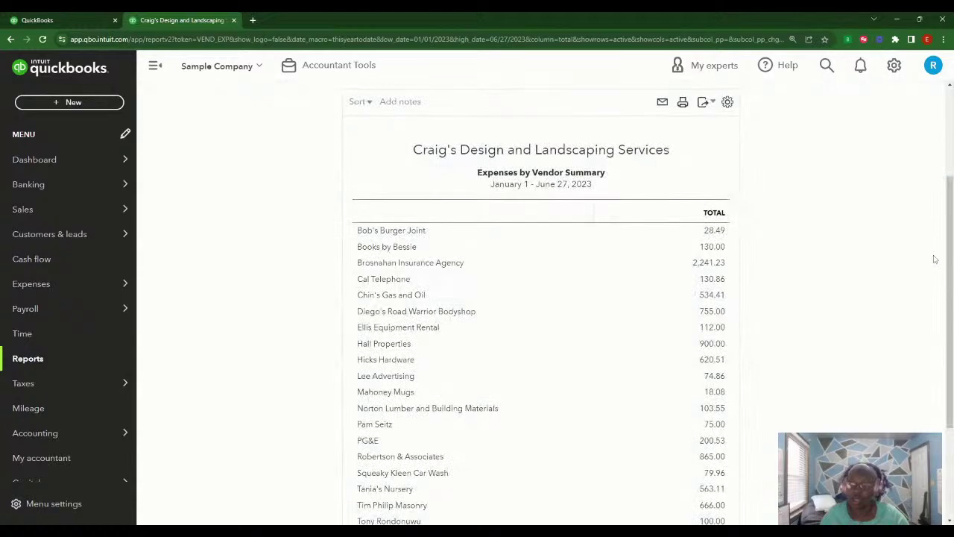
- Review the Expenses by Vendor Summary options and vendor amounts, and open the transactions behind the report's grand total
scroll(443, 158, up, 3)
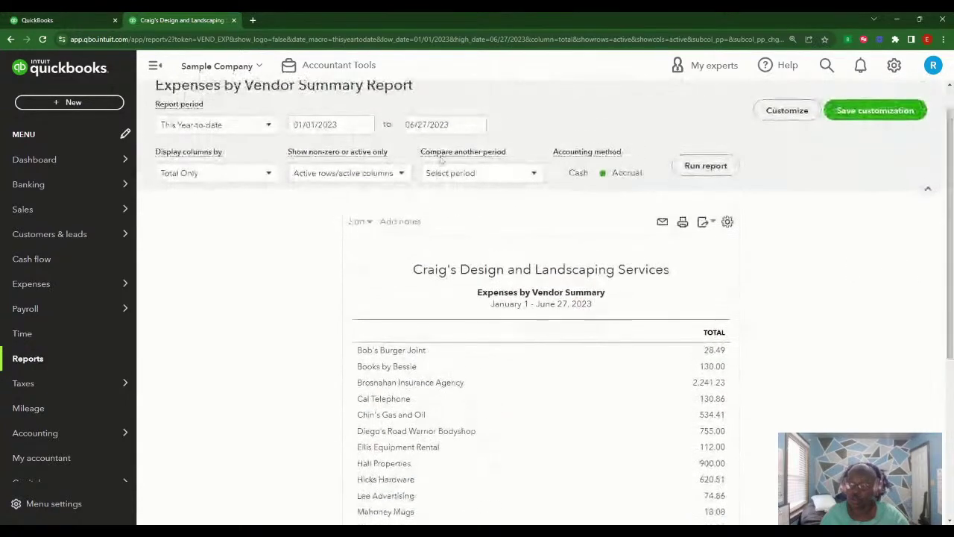
drag(949, 243, 949, 304)
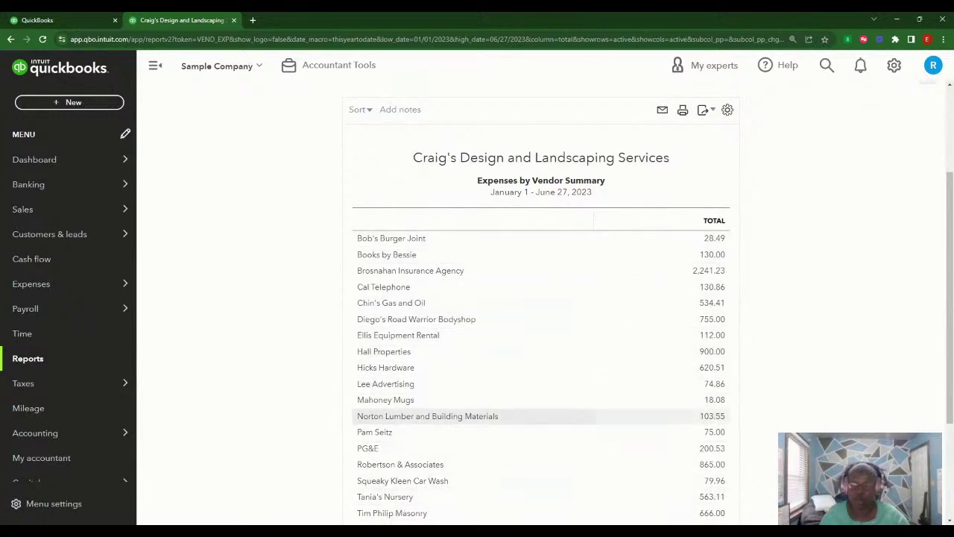
scroll(948, 310, down, 3)
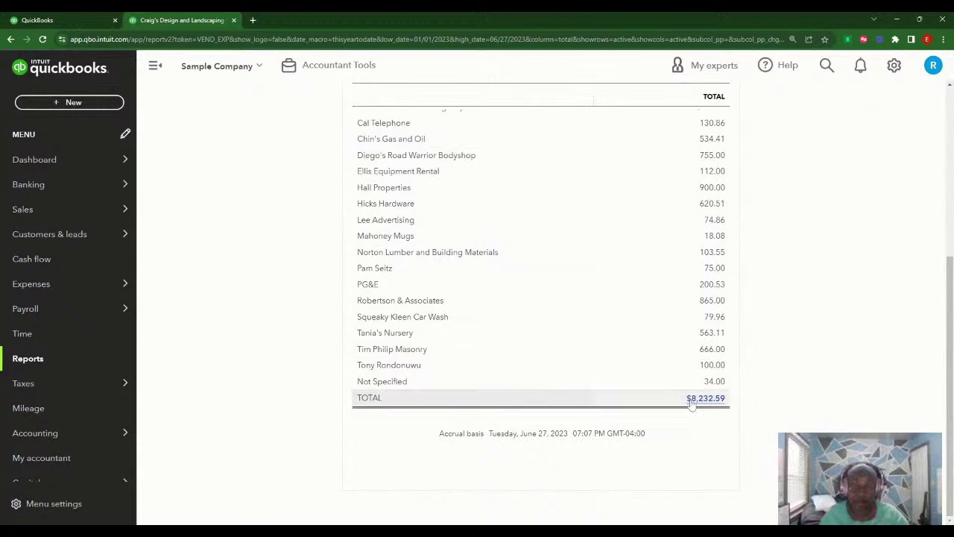
click(712, 400)
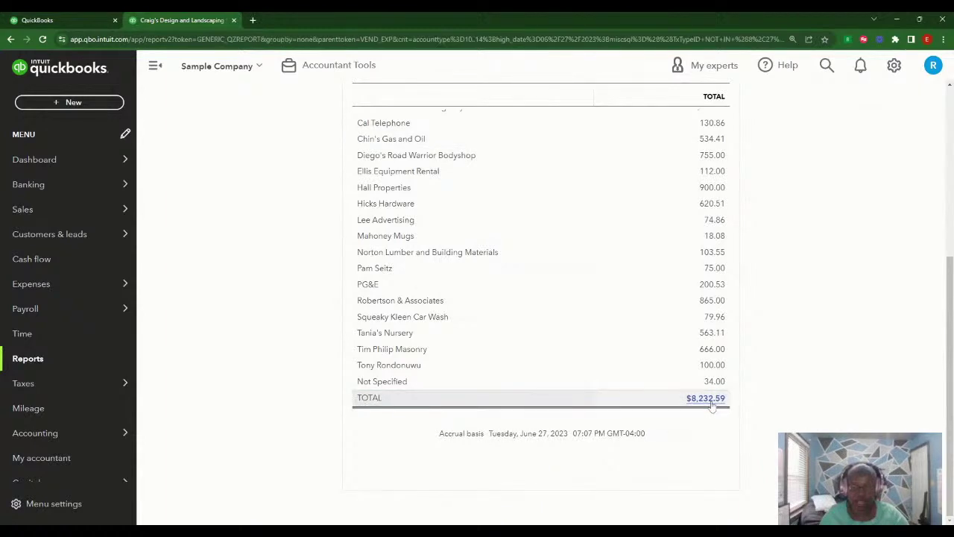
- Look through the Transaction Report's entries down to the end and across to the Amount and Balance columns
scroll(712, 403, down, 2)
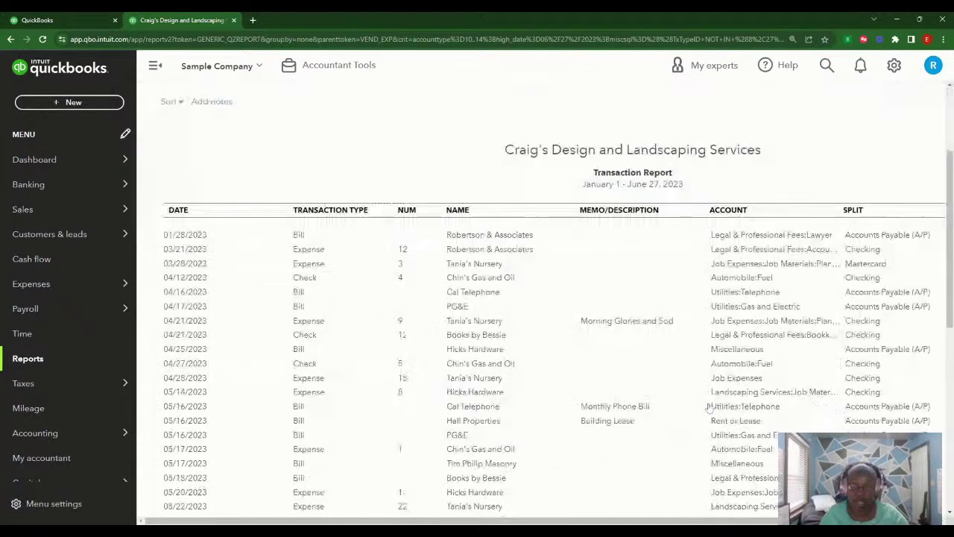
drag(948, 265, 944, 440)
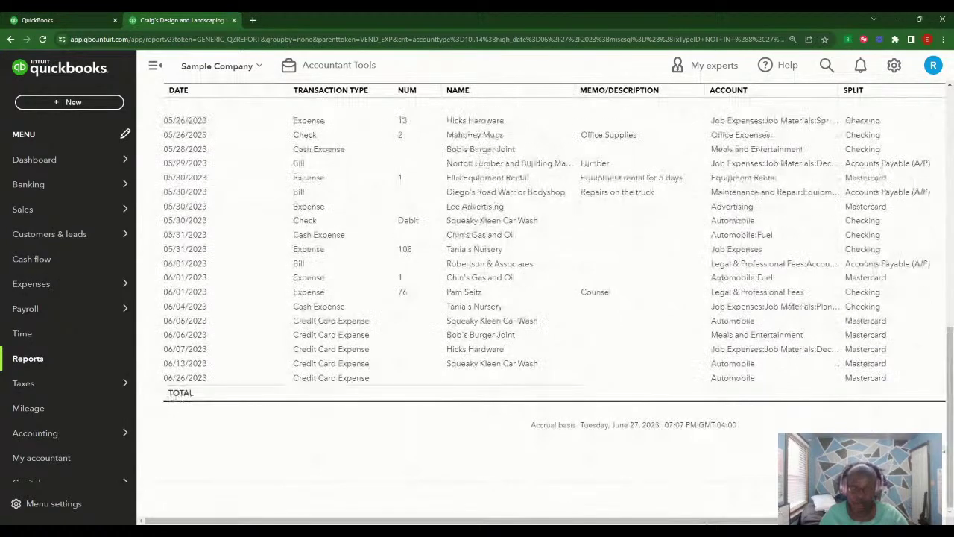
drag(950, 452, 950, 288)
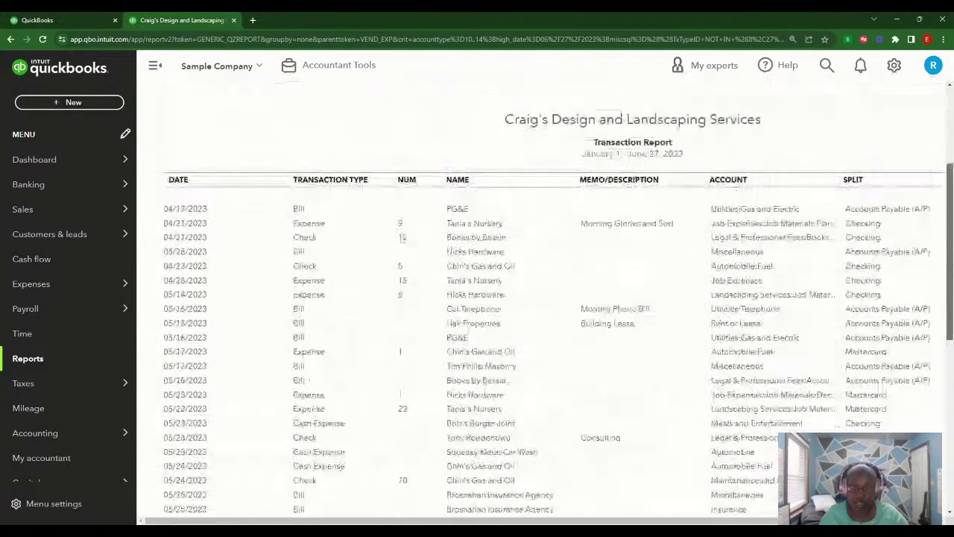
scroll(798, 339, down, 10)
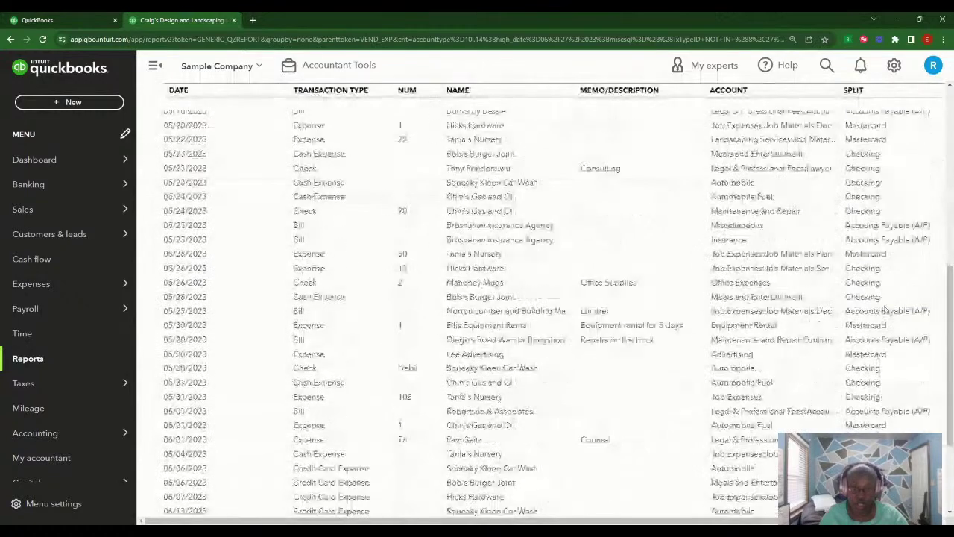
drag(747, 521, 891, 523)
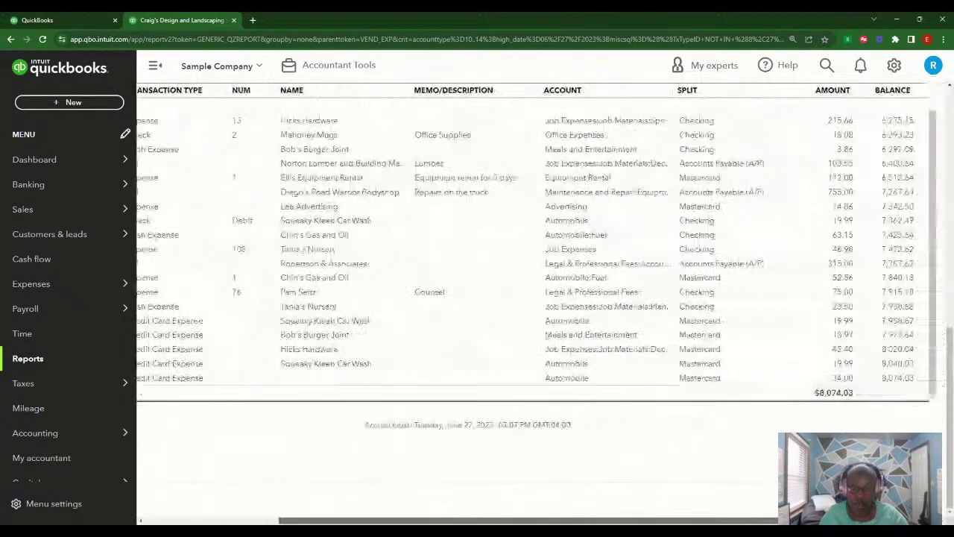
- Collapse the navigation menu and examine the Transaction Report's amounts, running balances and final total
click(155, 66)
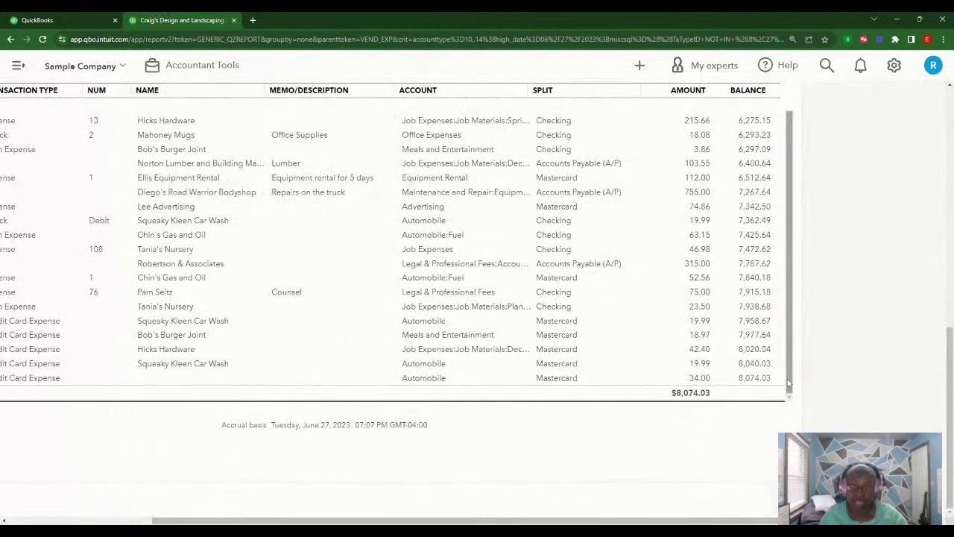
drag(790, 385, 804, 326)
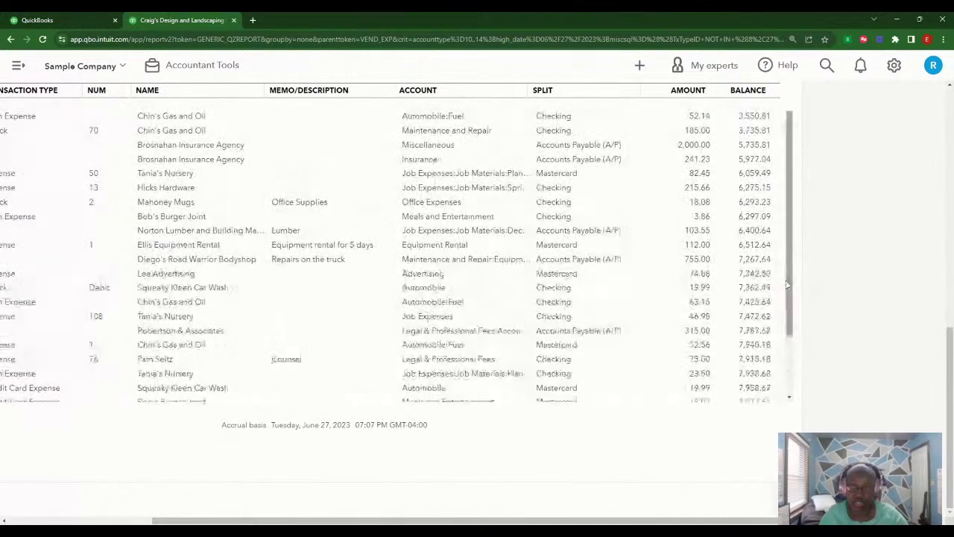
drag(793, 269, 790, 339)
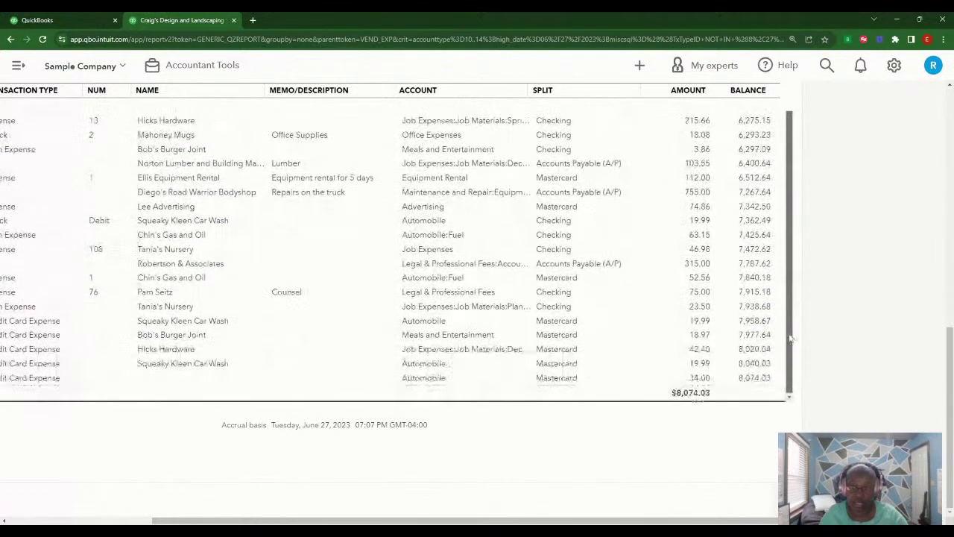
scroll(790, 339, up, 5)
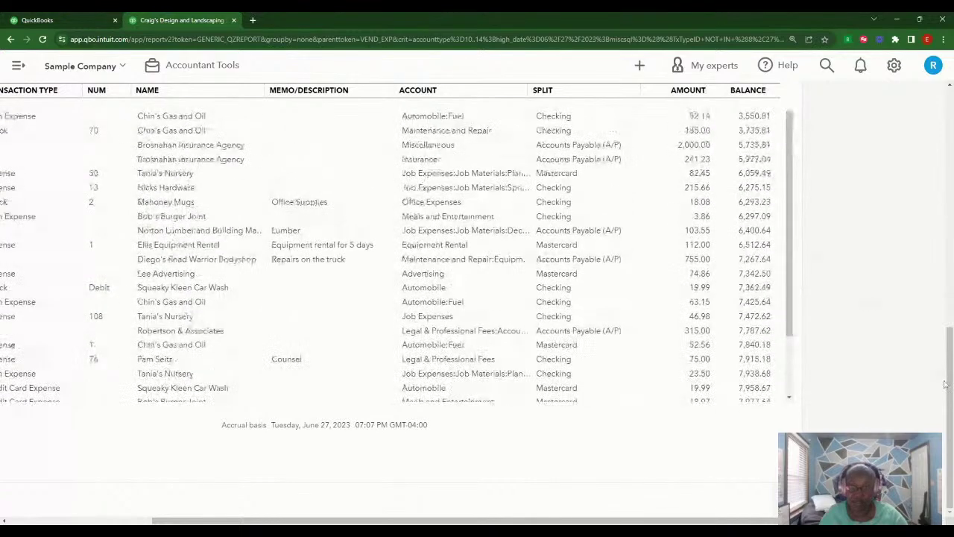
scroll(388, 291, up, 5)
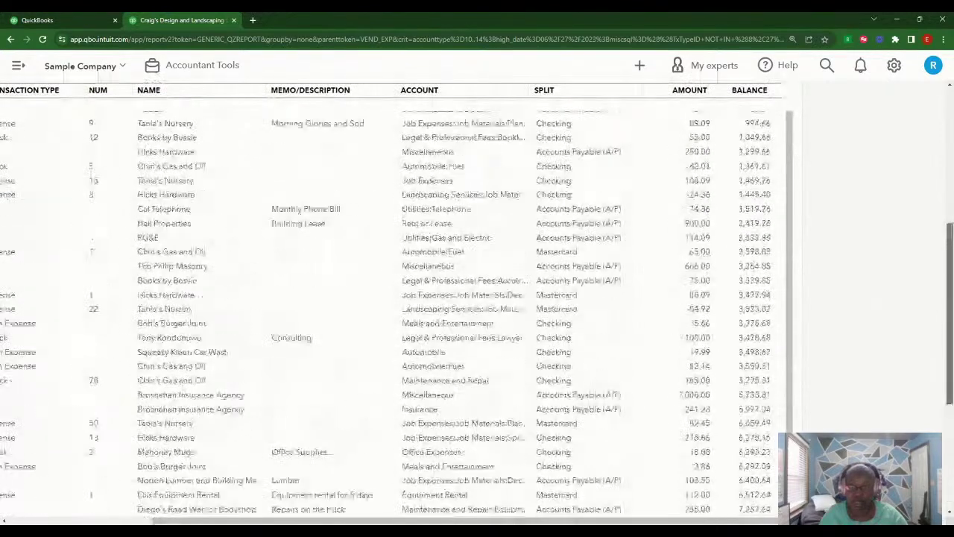
scroll(388, 290, up, 2)
scroll(387, 291, down, 10)
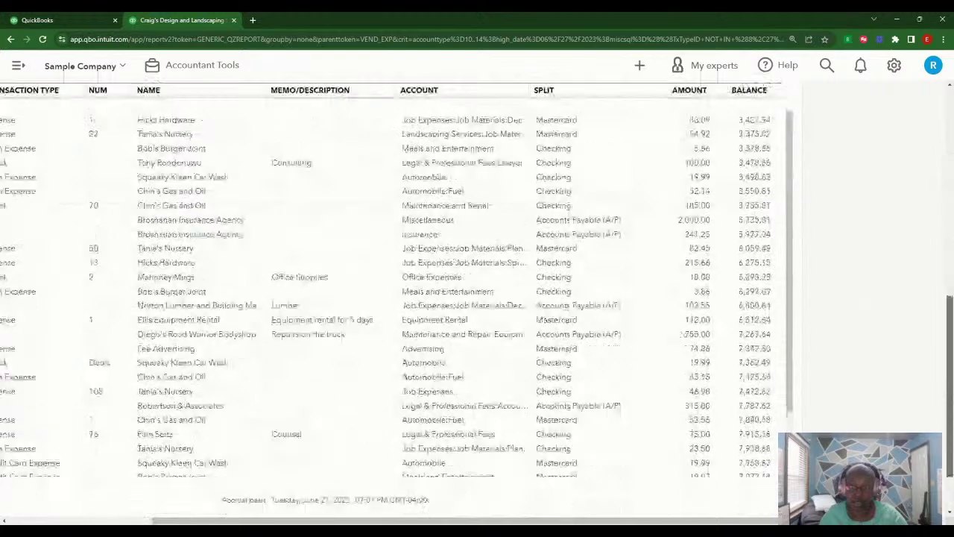
scroll(788, 351, down, 2)
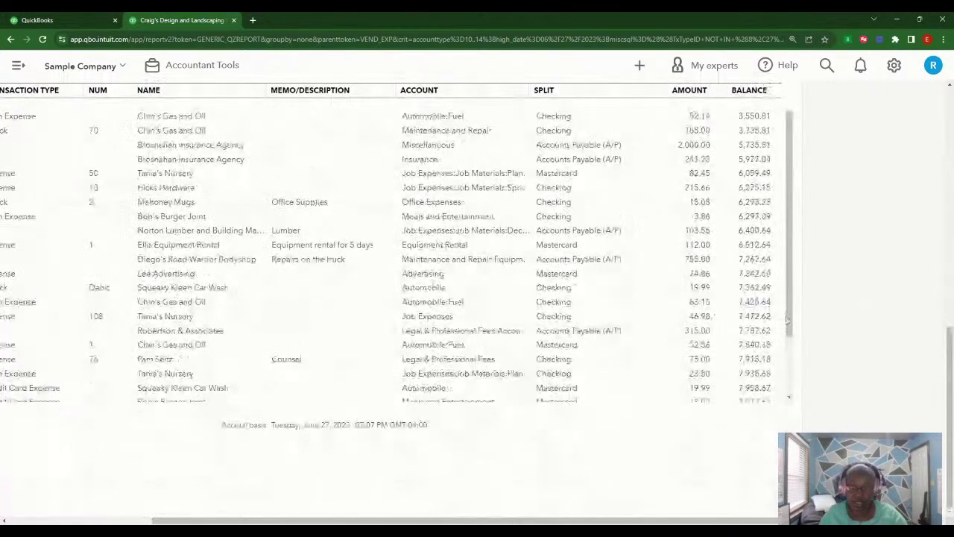
scroll(788, 352, down, 2)
scroll(796, 240, up, 3)
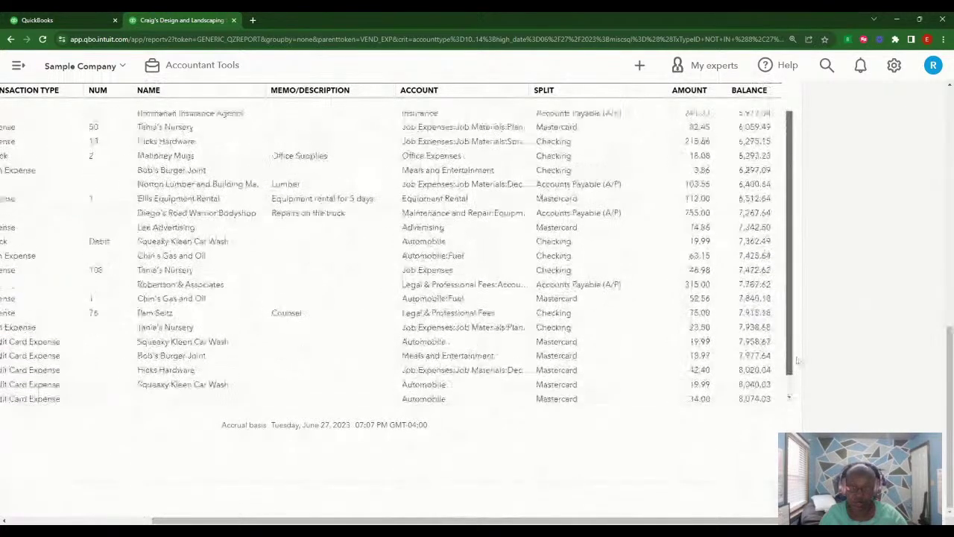
scroll(794, 321, down, 2)
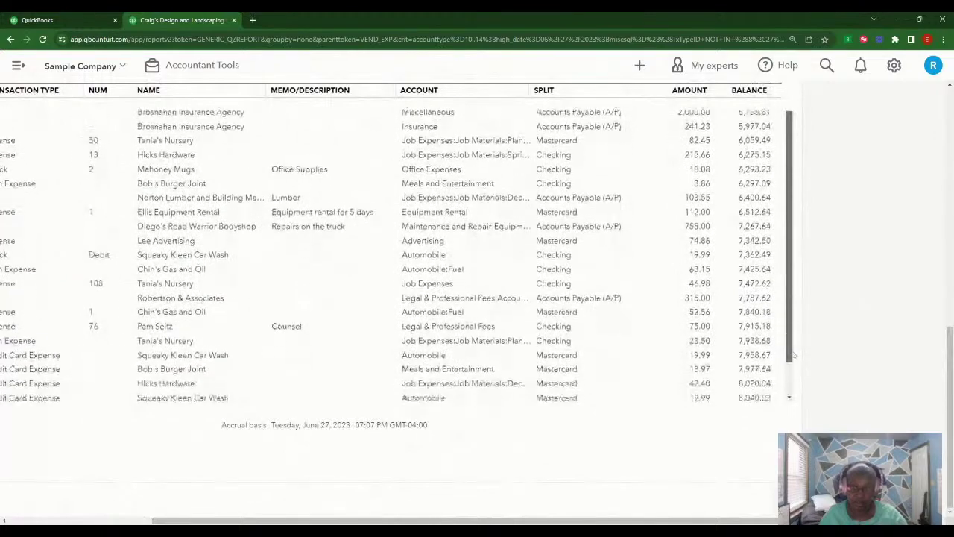
- Examine the Transaction Report's dates, transaction types, names, accounts and splits, and its report period and grouping options
drag(664, 520, 552, 520)
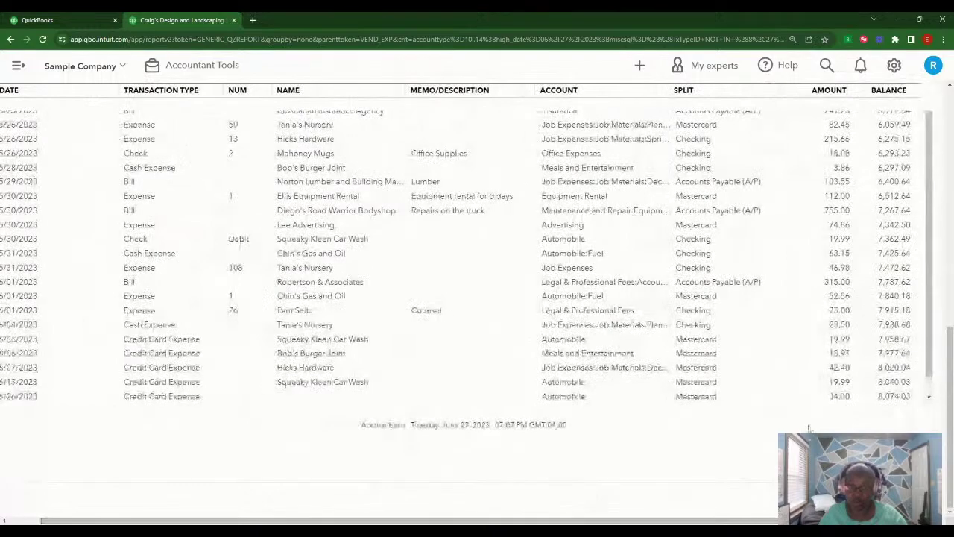
scroll(246, 389, up, 3)
scroll(246, 389, up, 8)
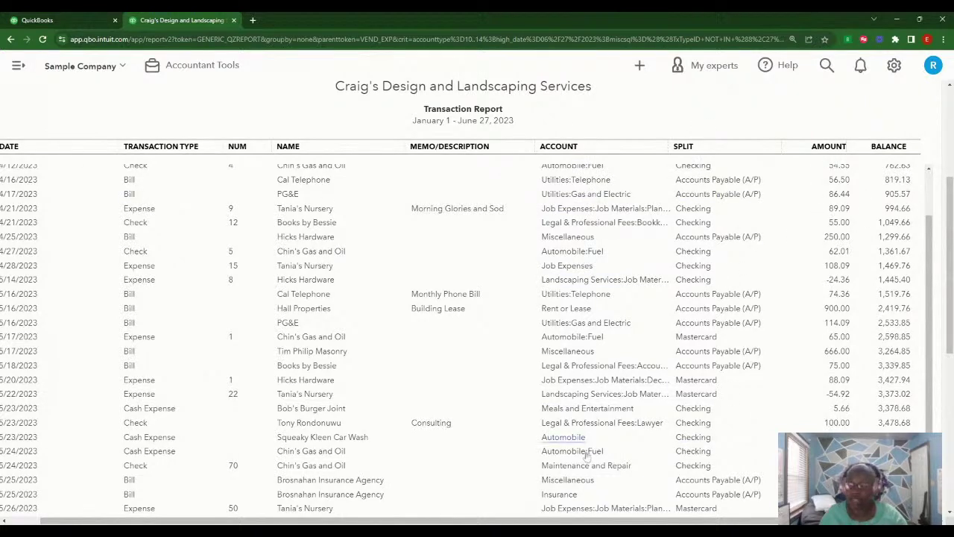
scroll(303, 354, left, 1)
scroll(303, 354, up, 1)
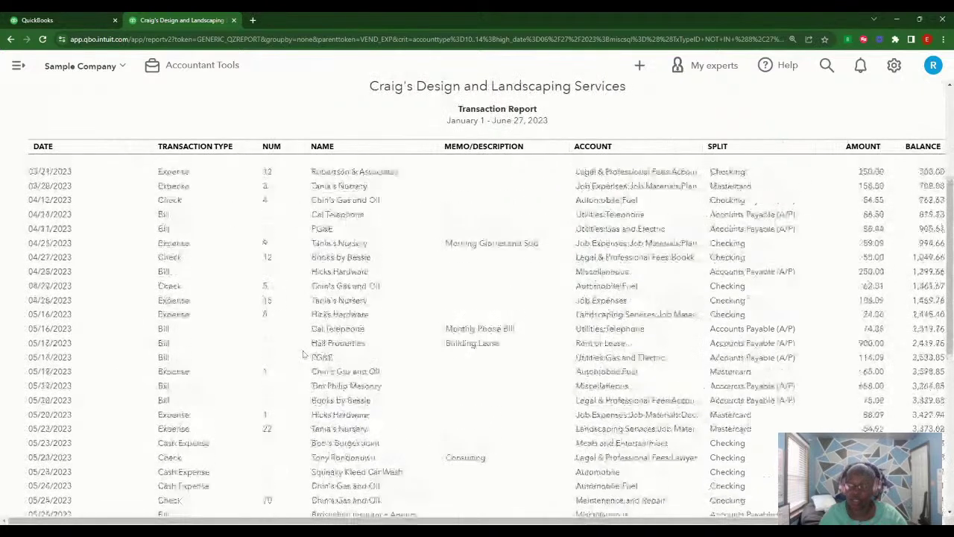
scroll(304, 355, up, 3)
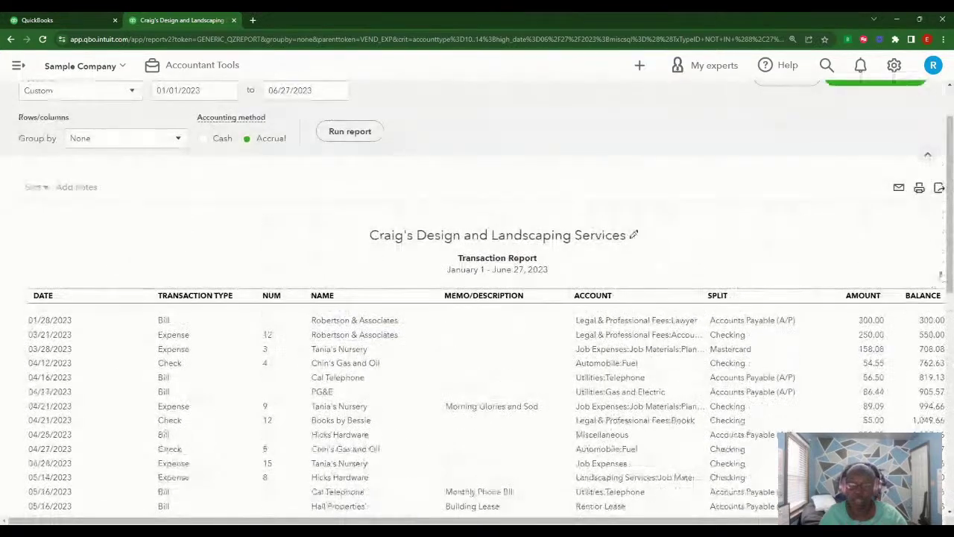
scroll(476, 298, down, 2)
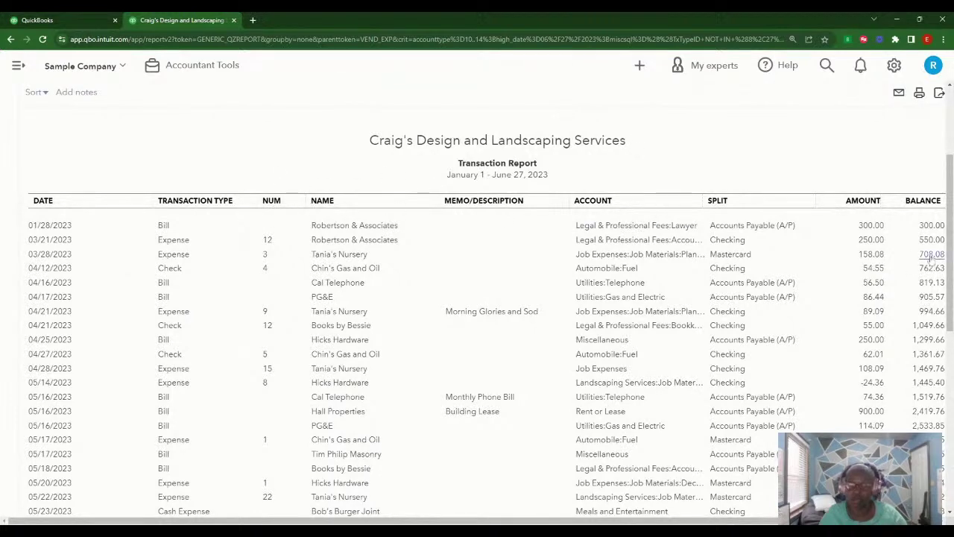
scroll(938, 231, up, 3)
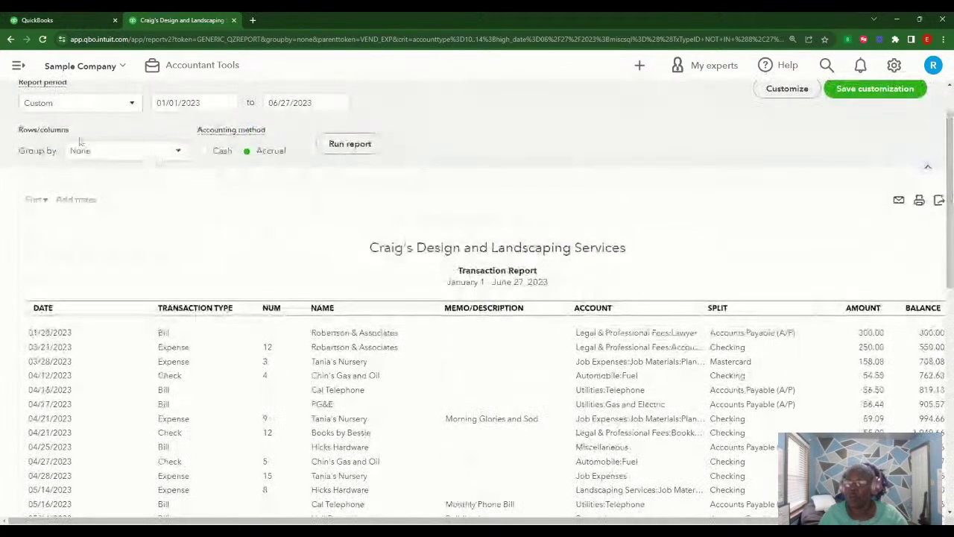
- Group the Transaction Report by Transaction Type, rerun it and review the grouped transactions and subtotals
click(172, 154)
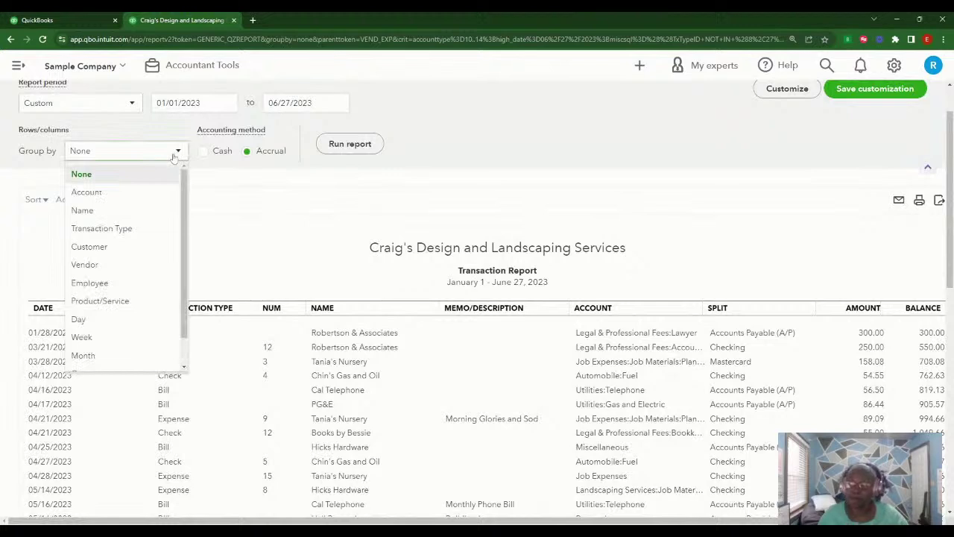
click(118, 231)
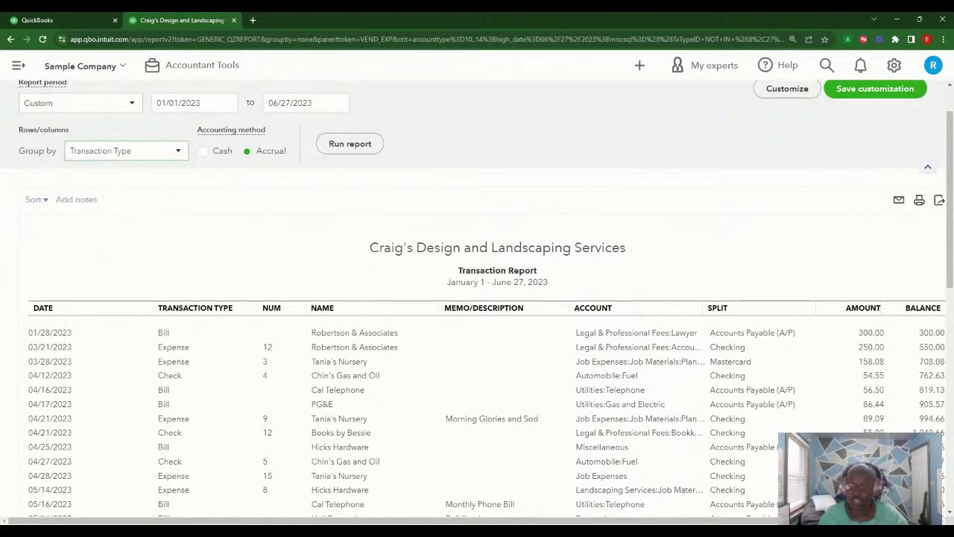
click(350, 144)
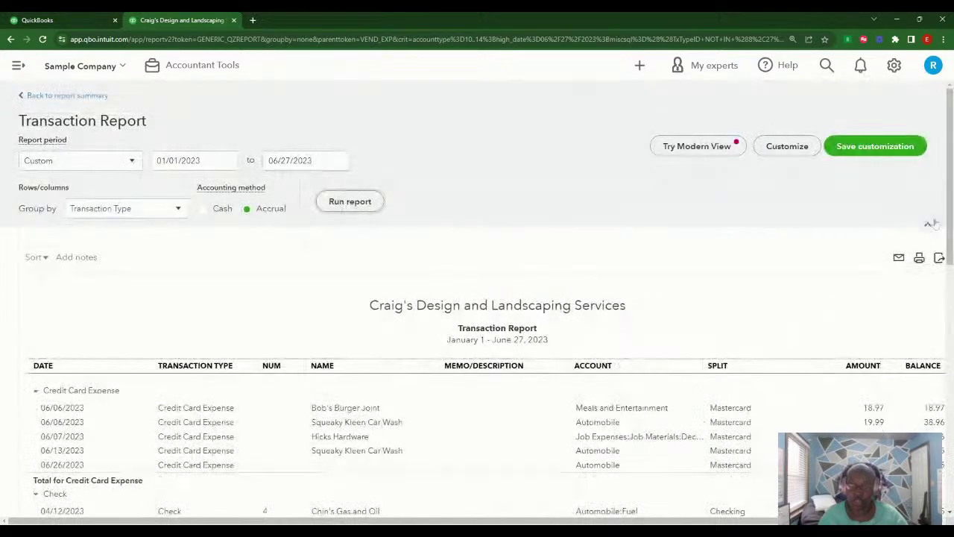
scroll(940, 222, down, 2)
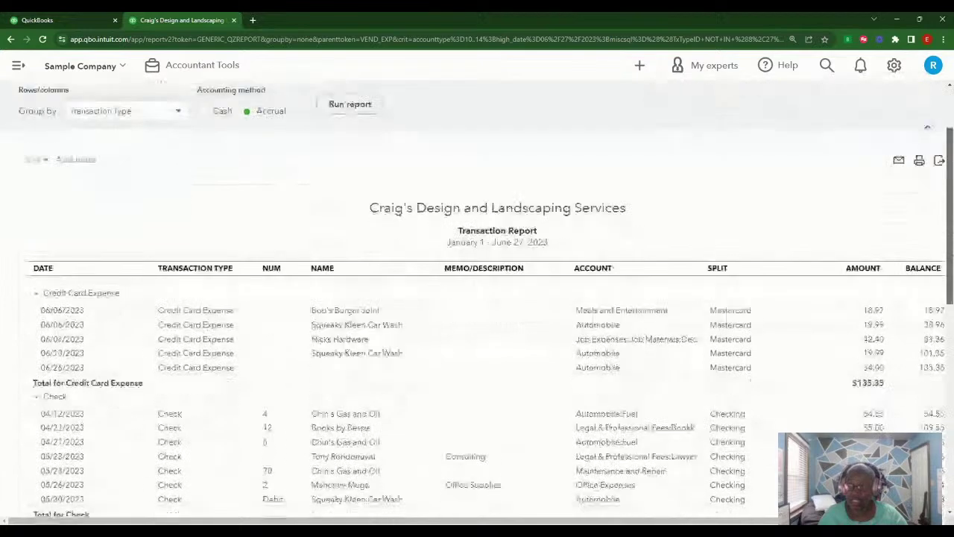
scroll(211, 198, down, 2)
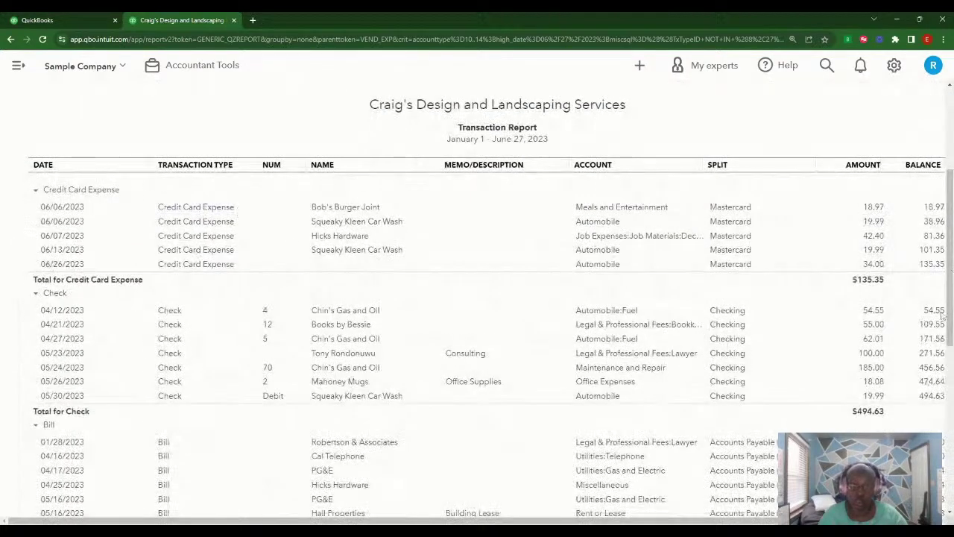
scroll(942, 316, down, 5)
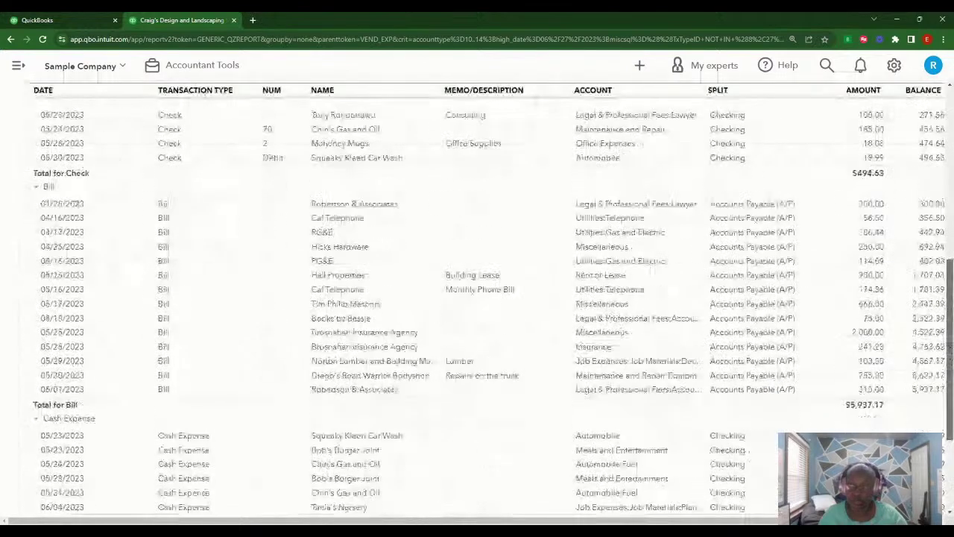
scroll(477, 313, down, 3)
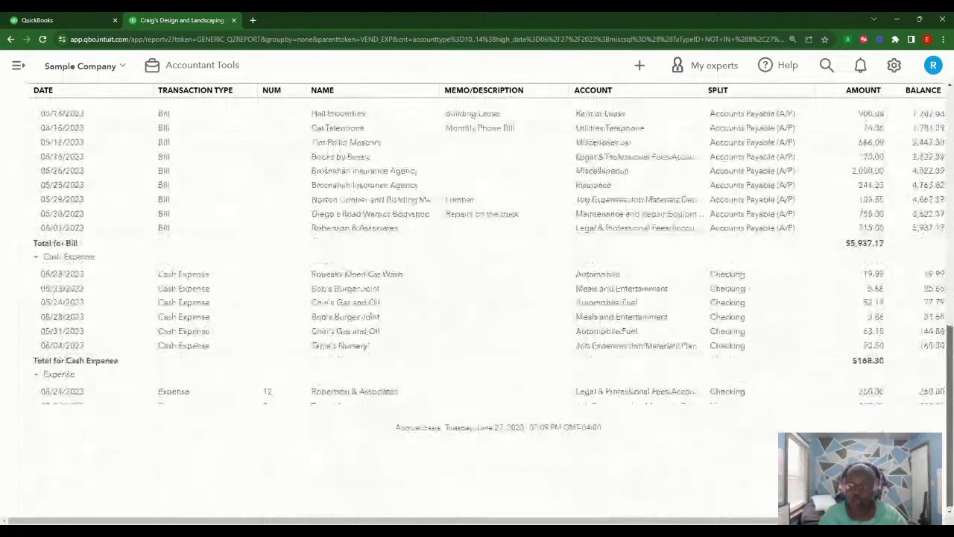
- Examine the Bill, Cash Expense and Expense groups of the grouped Transaction Report, including their subtotals and the grand total
scroll(935, 141, right, 2)
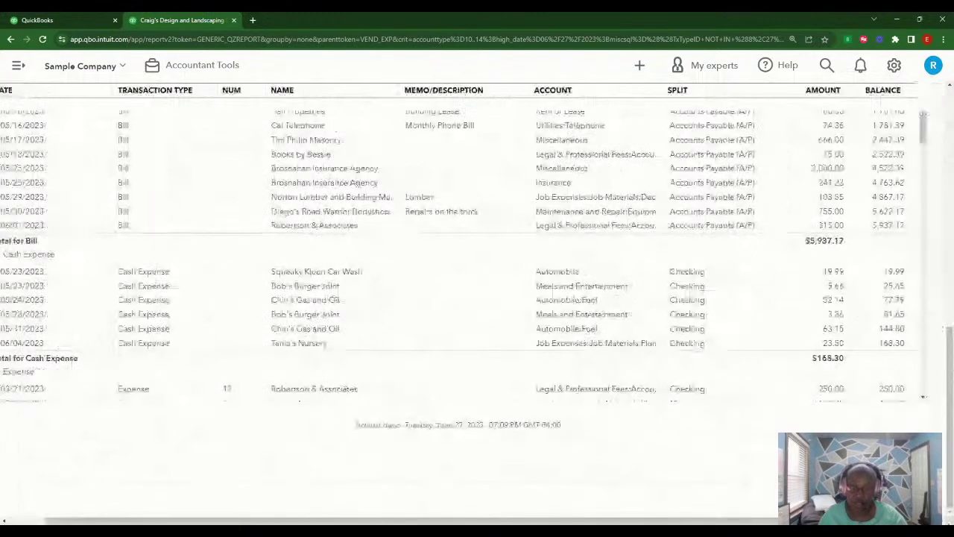
scroll(934, 141, down, 4)
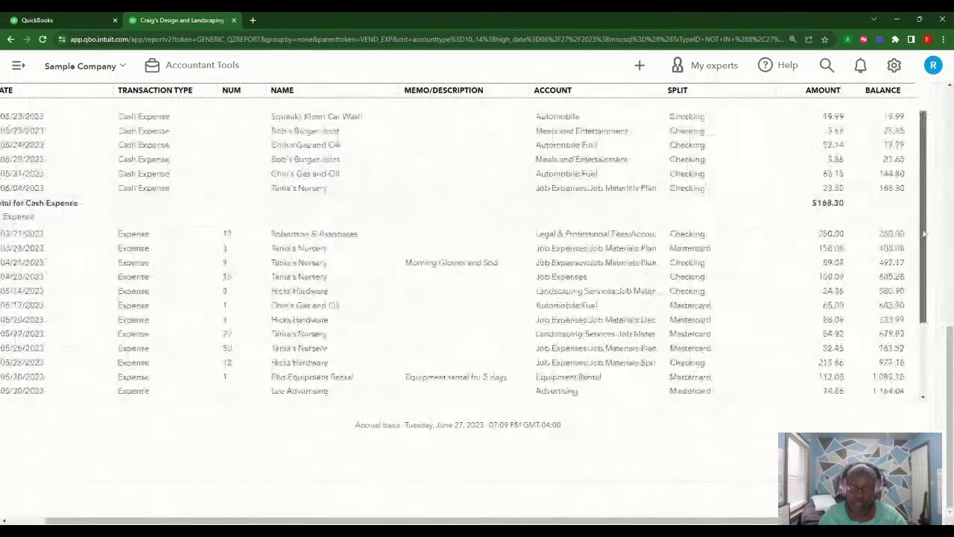
drag(923, 248, 924, 291)
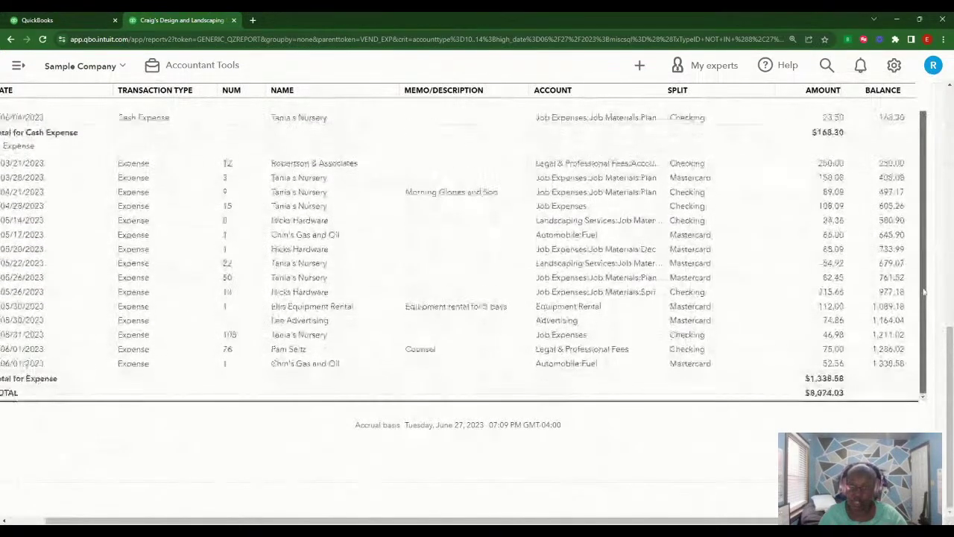
scroll(922, 295, up, 1)
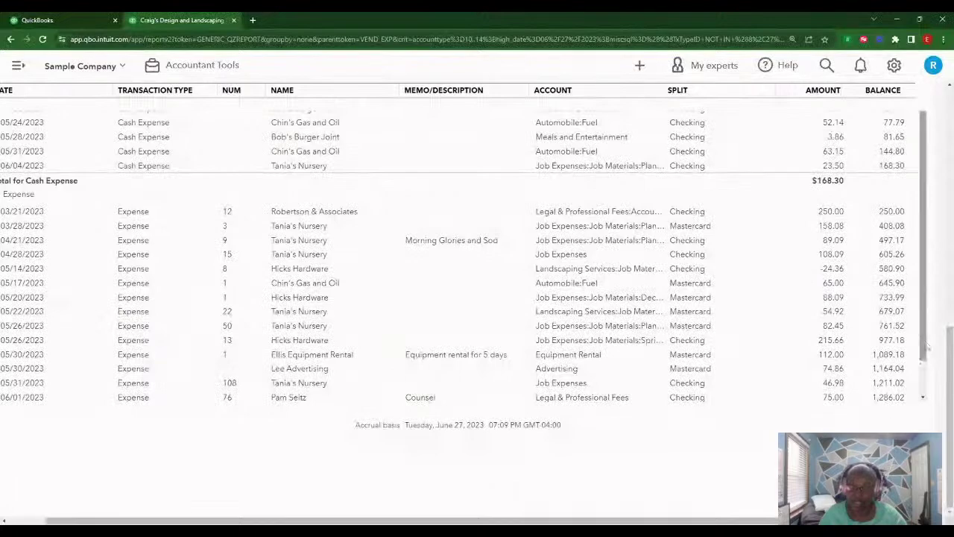
scroll(922, 376, down, 1)
scroll(922, 377, up, 3)
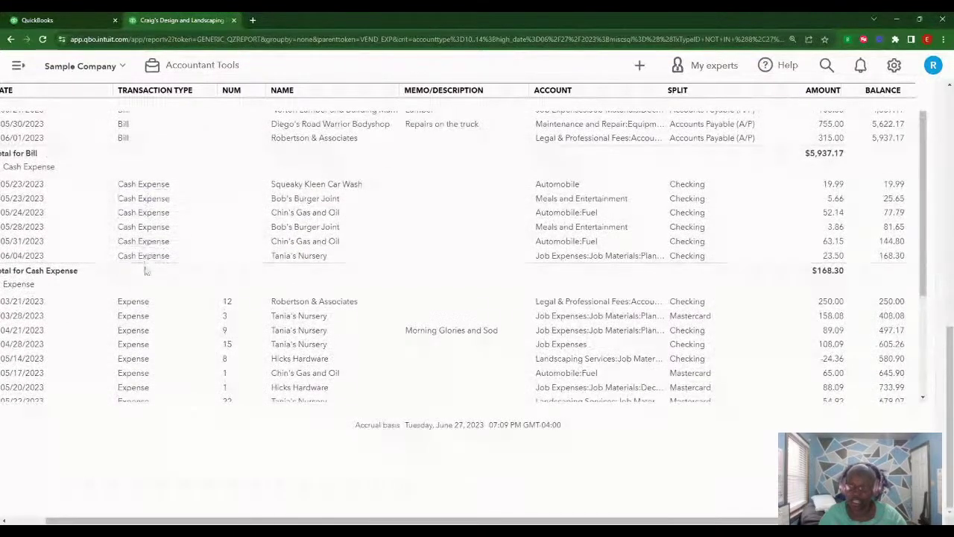
scroll(922, 291, up, 2)
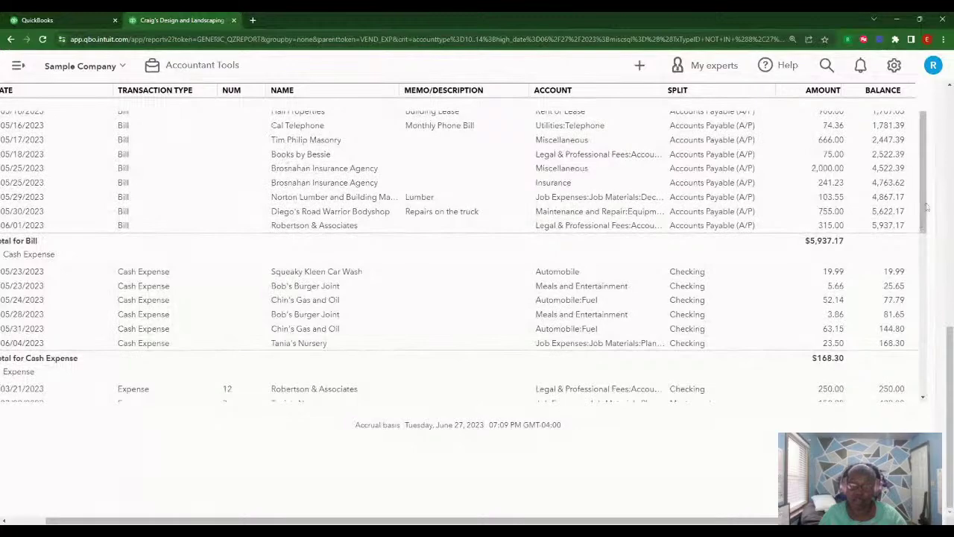
- Go through the grouped Transaction Report again, from the Credit Card Expense and Check groups down to the final total
drag(921, 220, 921, 185)
click(945, 328)
drag(949, 332, 949, 330)
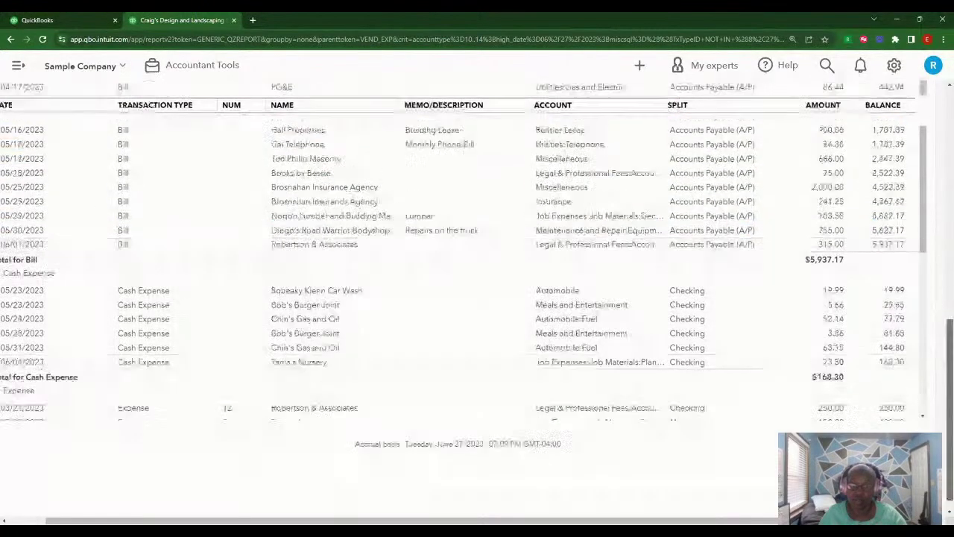
scroll(477, 298, up, 5)
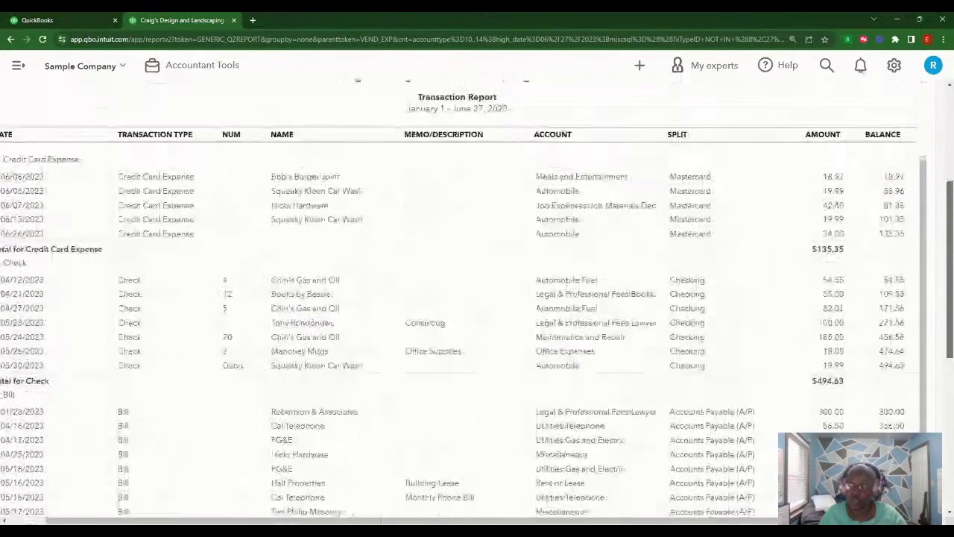
scroll(477, 298, up, 1)
scroll(477, 298, up, 1)
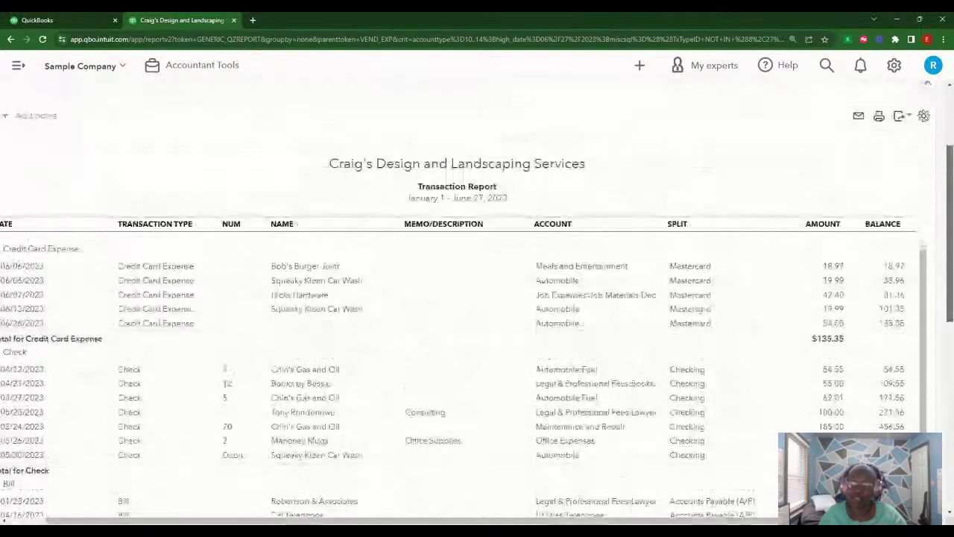
scroll(477, 298, up, 2)
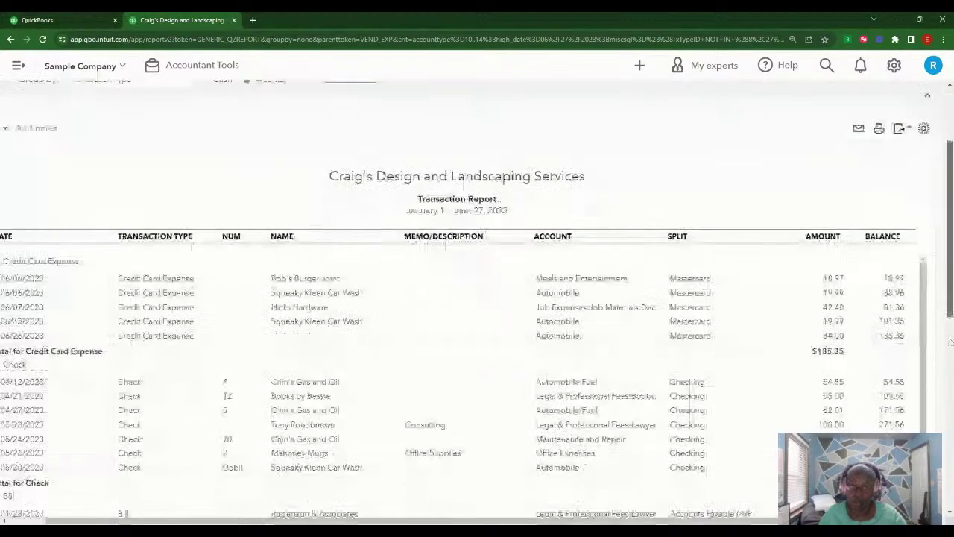
scroll(918, 337, down, 10)
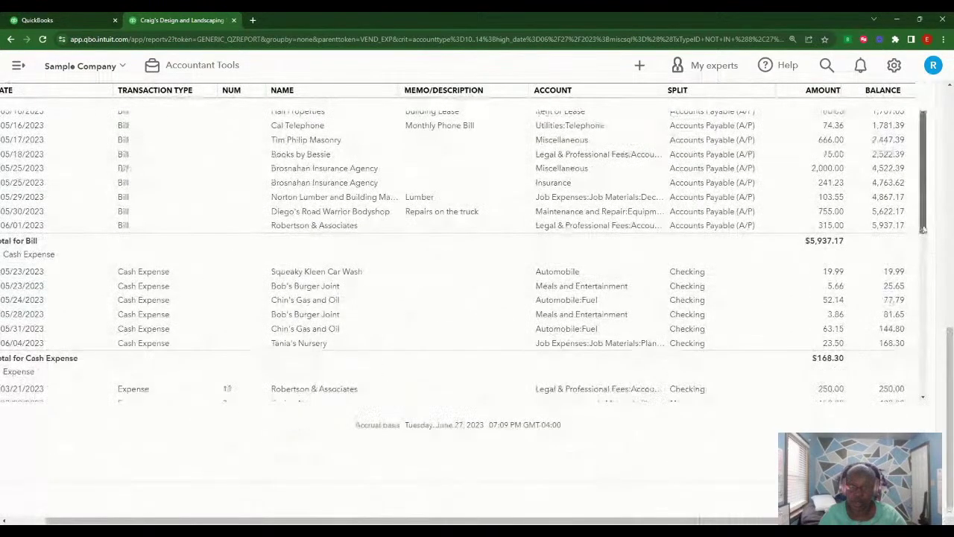
scroll(918, 336, down, 3)
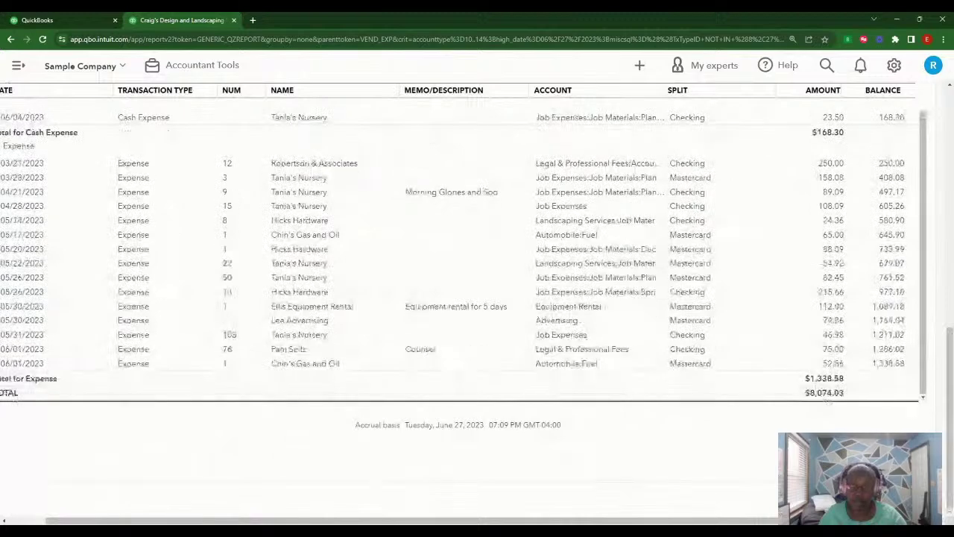
scroll(462, 253, up, 1)
scroll(30, 152, up, 8)
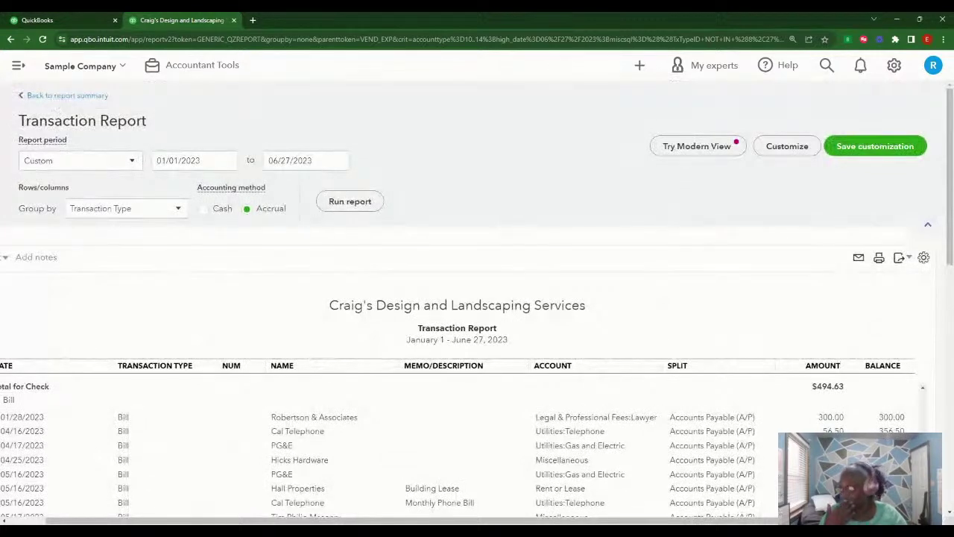
- Return to the Expenses by Vendor Summary and look over its report options and vendor totals
click(66, 96)
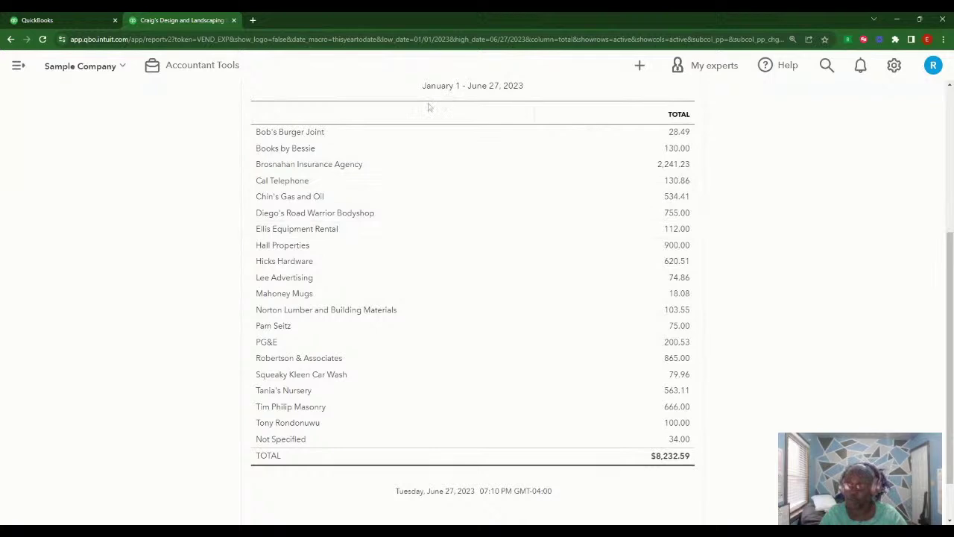
scroll(709, 406, up, 5)
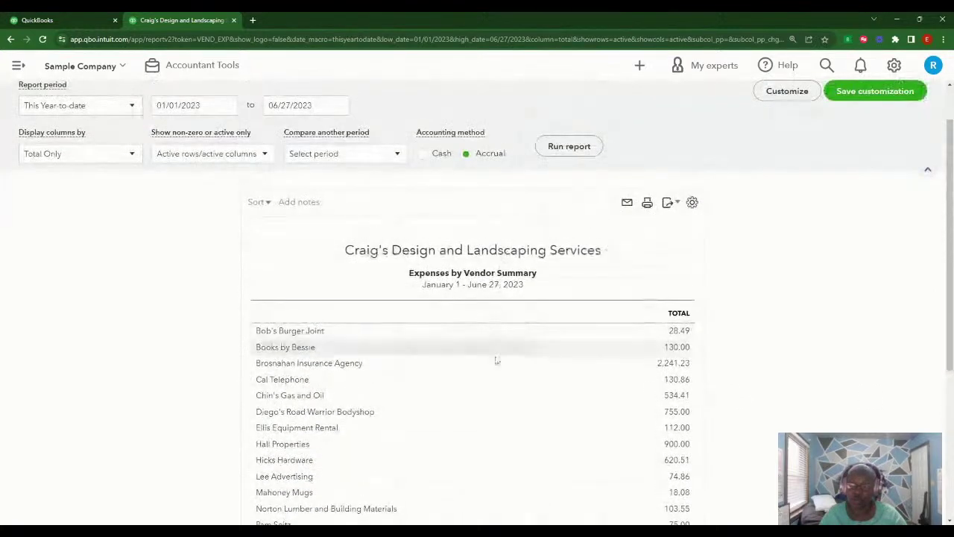
drag(946, 317, 950, 451)
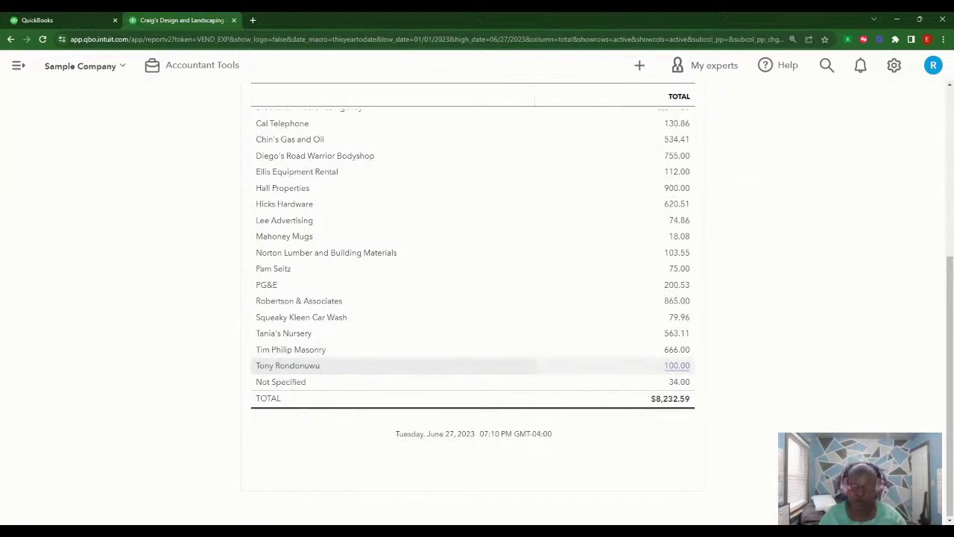
- Drill into the vendor total just above Not Specified, view the underlying check from its account entry, and close the check
click(675, 366)
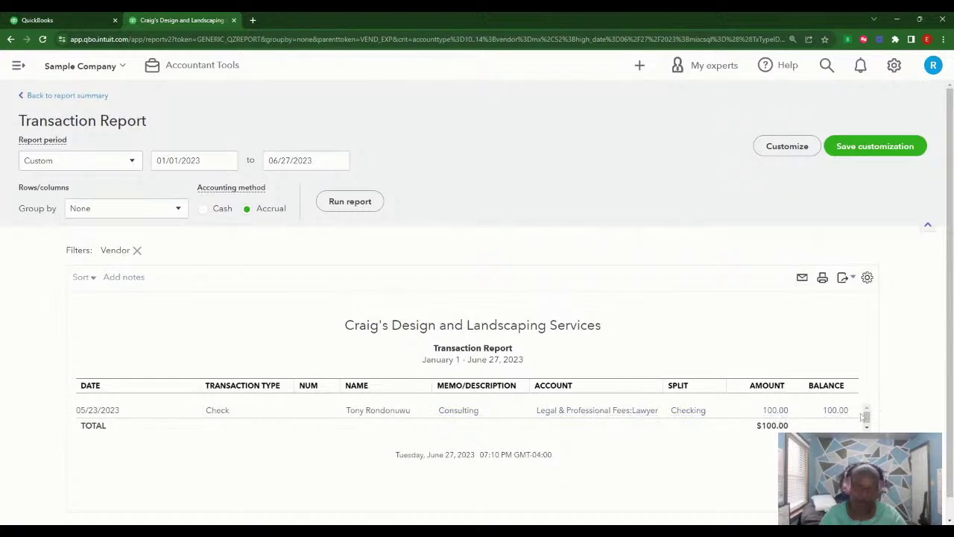
click(611, 417)
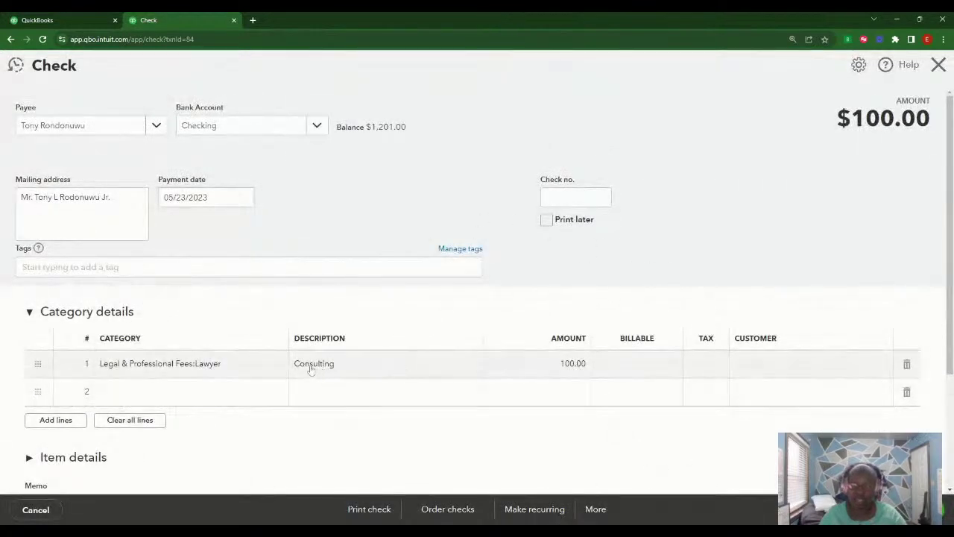
click(939, 66)
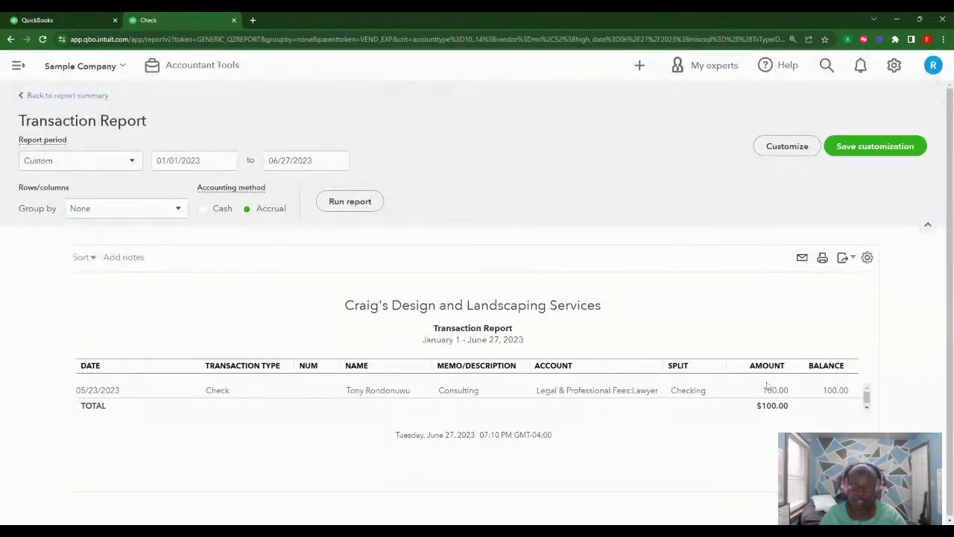
- View the same check from the transaction's split, amount and memo entries in turn, closing it each time
click(687, 416)
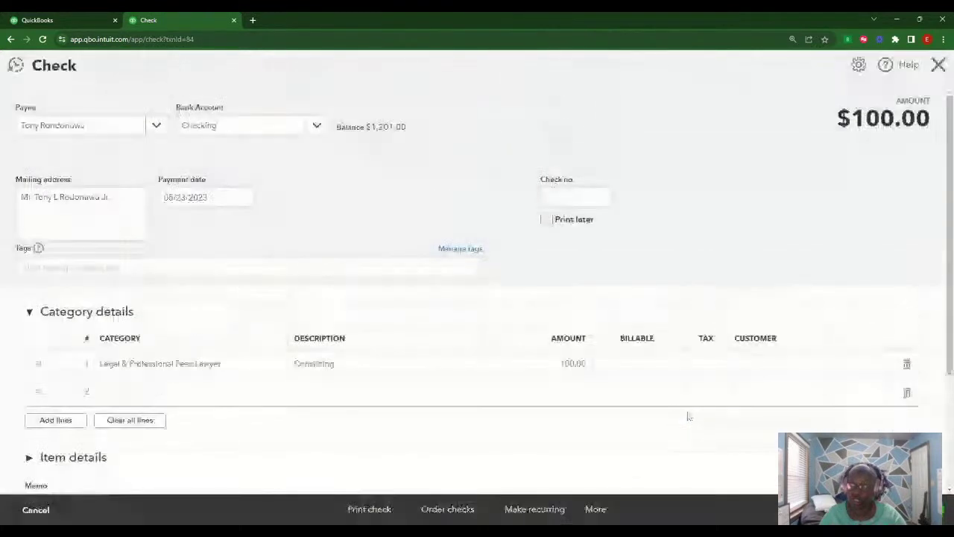
click(940, 66)
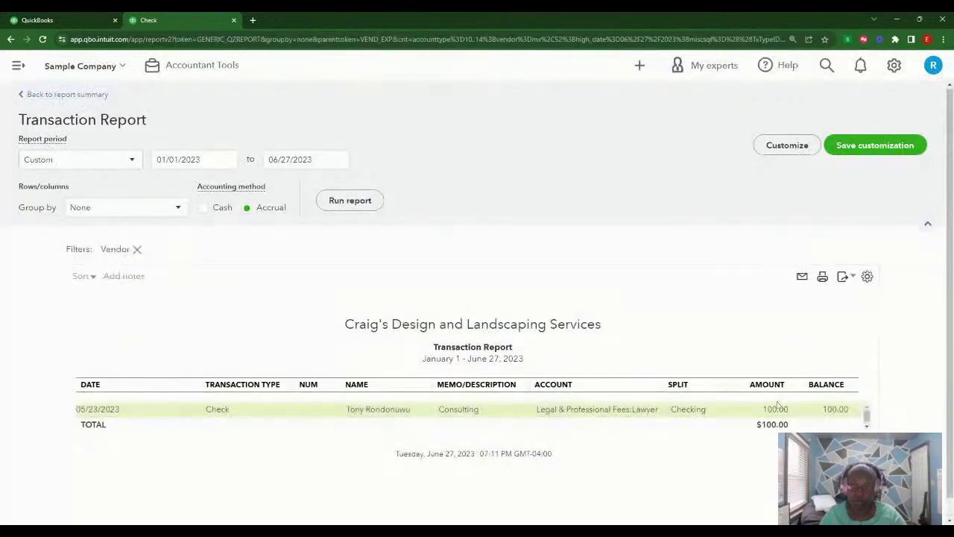
click(775, 410)
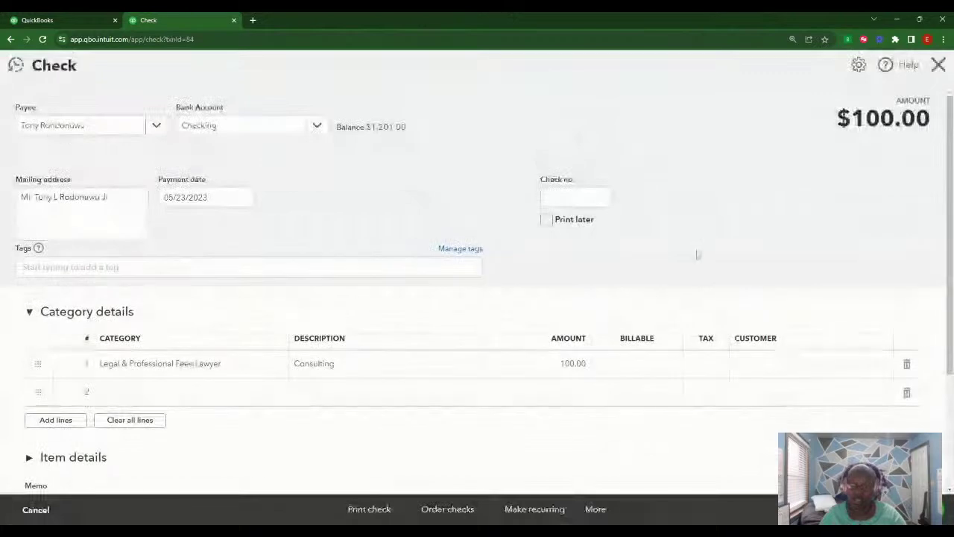
click(938, 65)
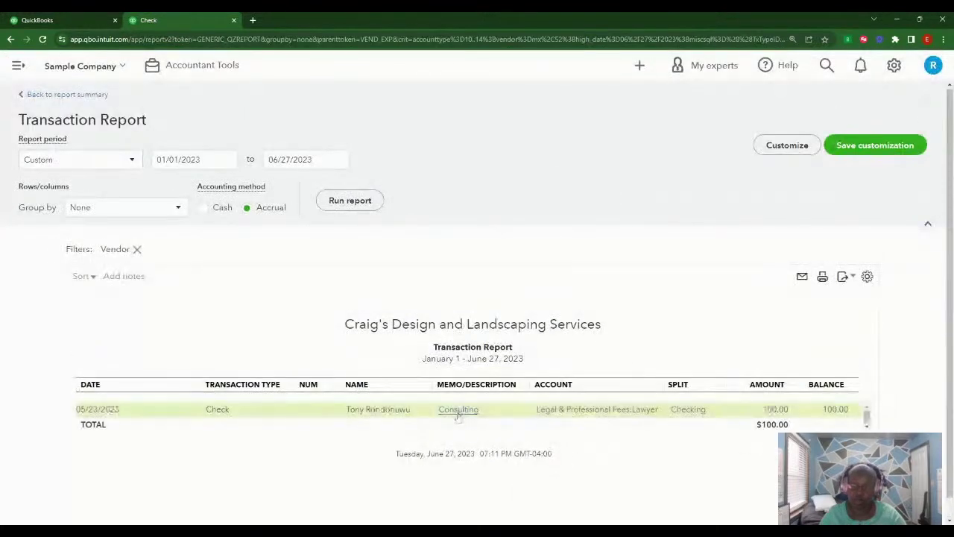
click(458, 411)
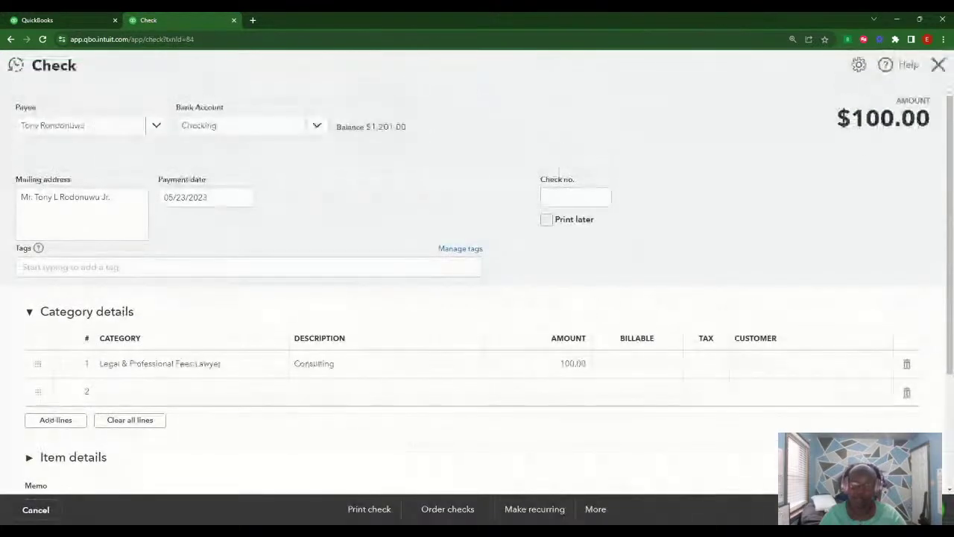
click(938, 65)
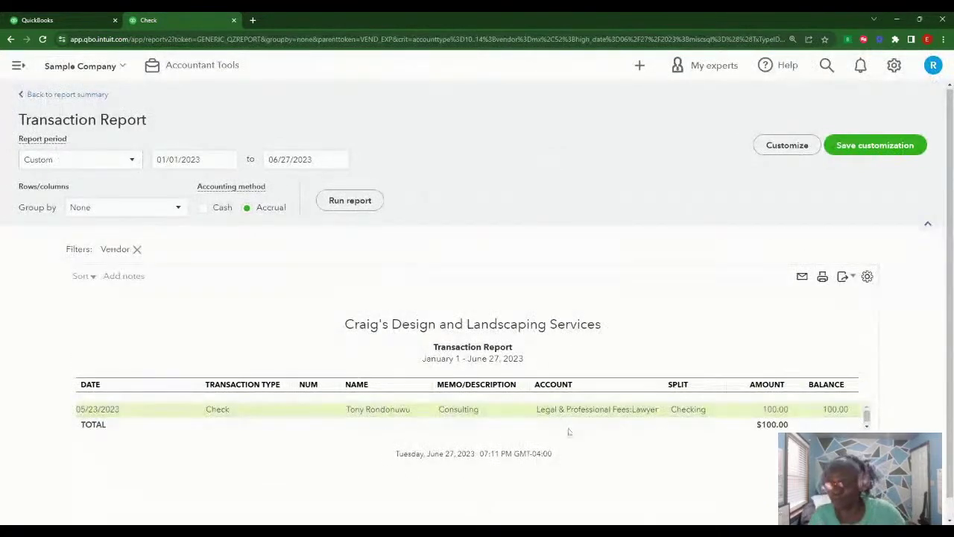
- Go back from the vendor's Transaction Report to the Expenses by Vendor Summary and review its settings, vendor amounts and overall total
scroll(630, 417, down, 1)
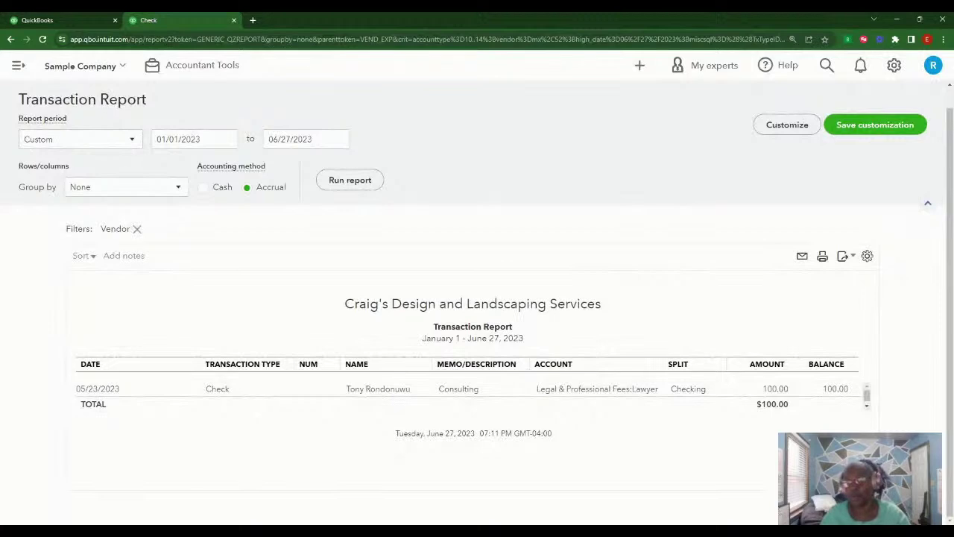
scroll(447, 268, up, 1)
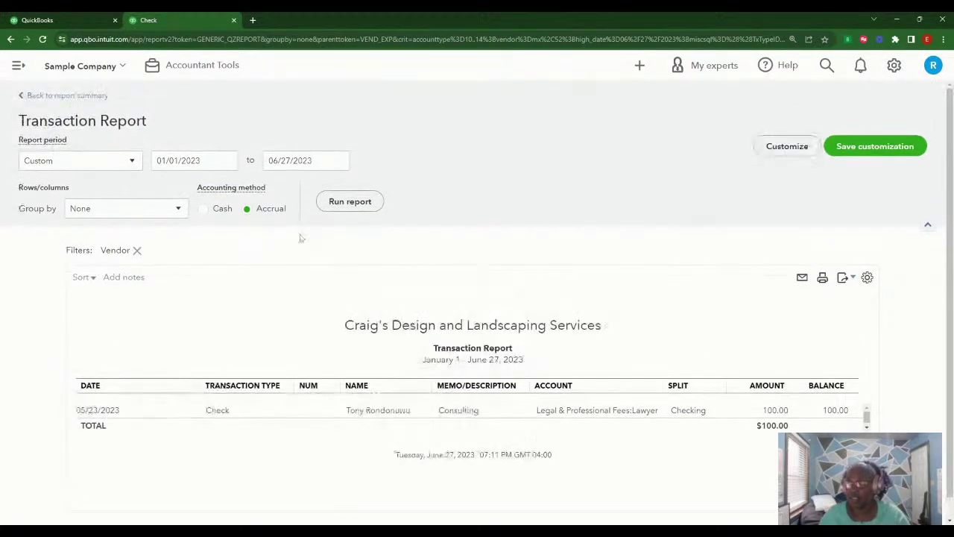
click(80, 99)
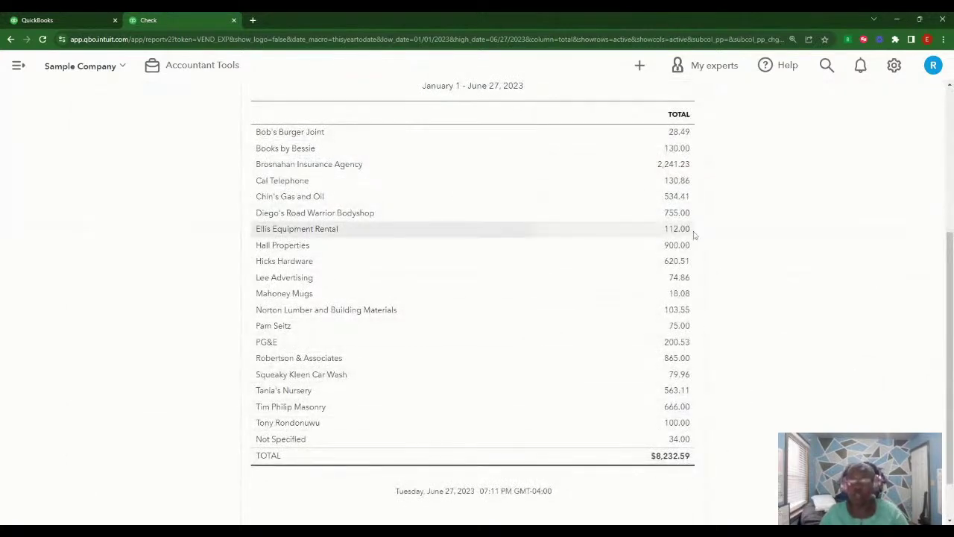
scroll(95, 157, up, 3)
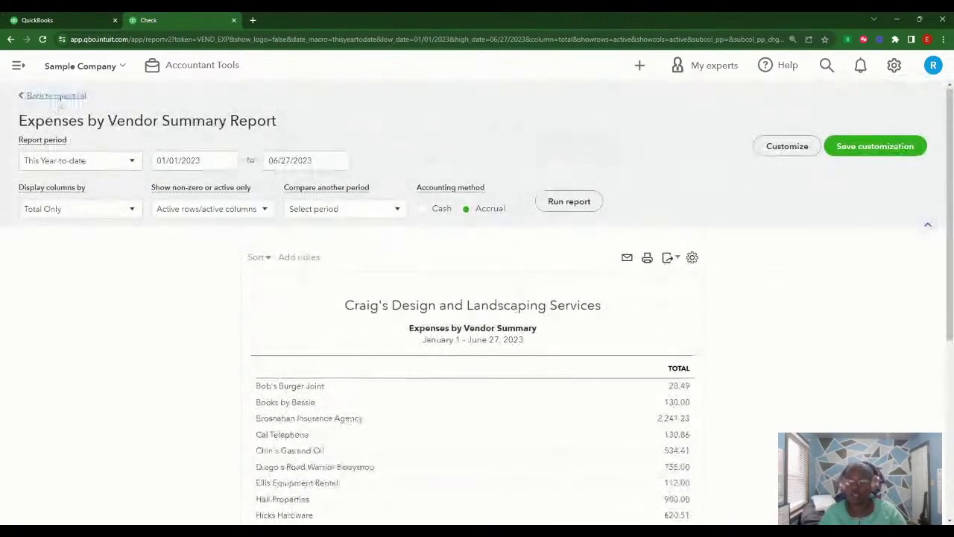
scroll(746, 417, down, 3)
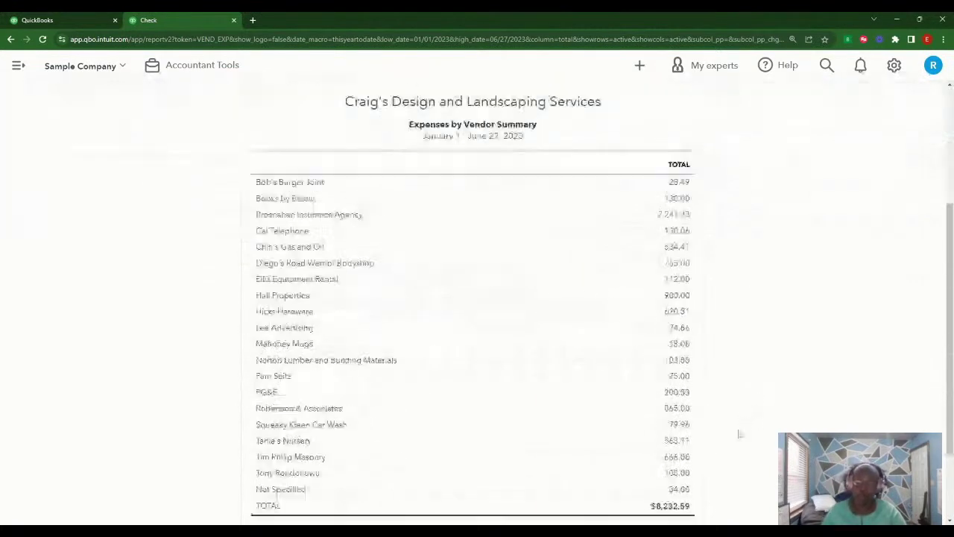
scroll(588, 355, up, 3)
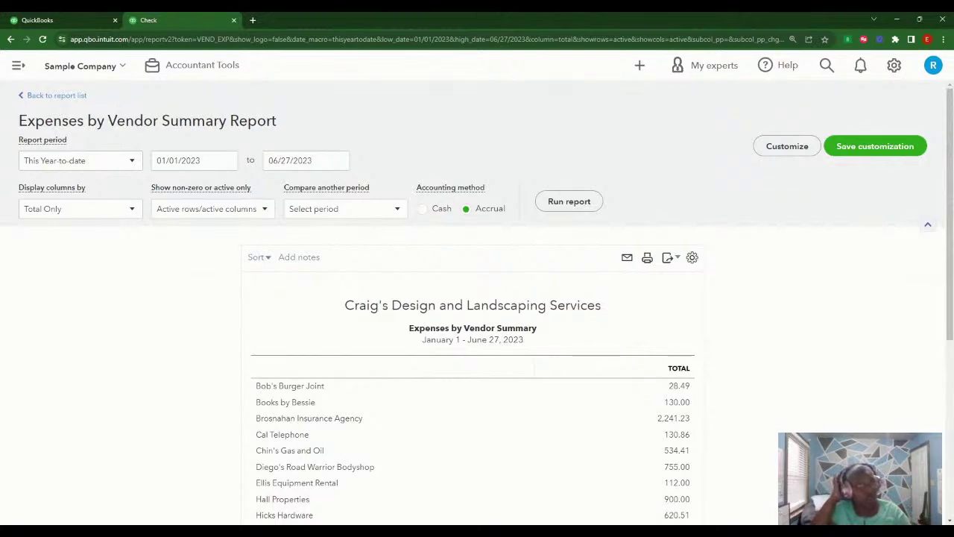
scroll(792, 345, down, 1)
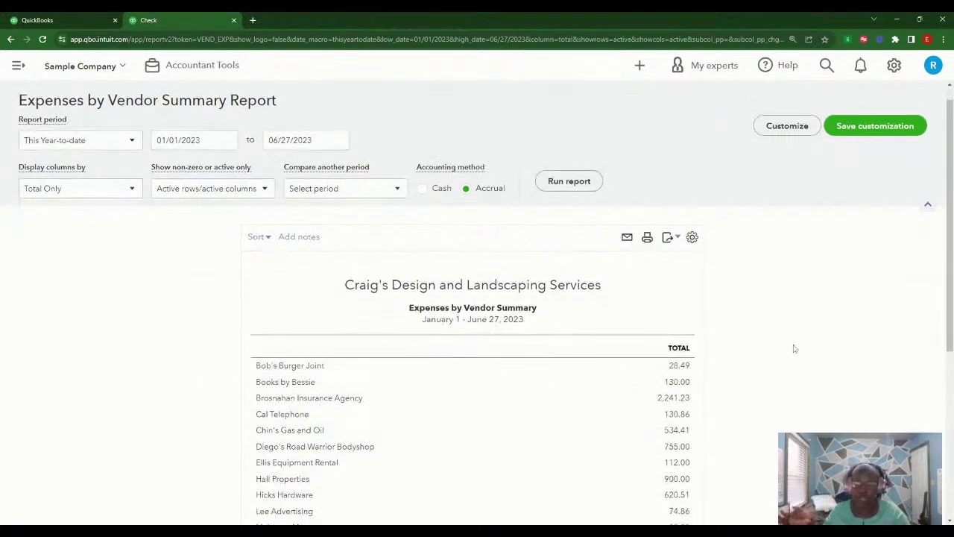
scroll(794, 348, down, 4)
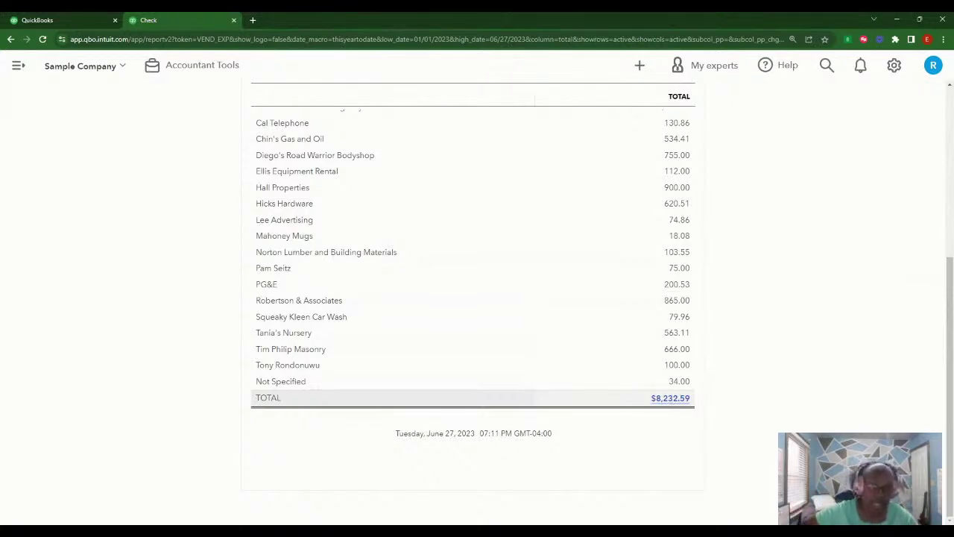
- Drill into the Tim Philip Masonry total, view the underlying bill and close it to return to the Transaction Report
click(679, 349)
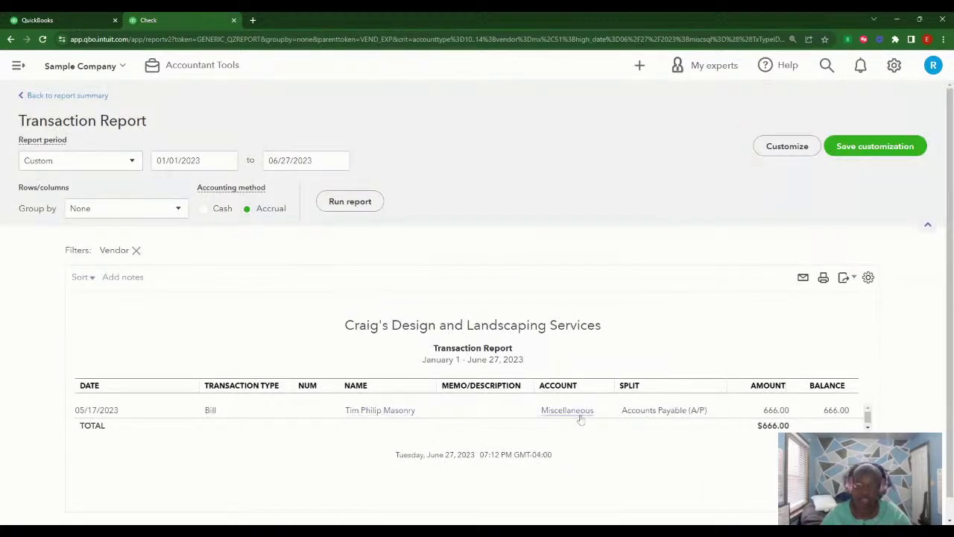
click(775, 412)
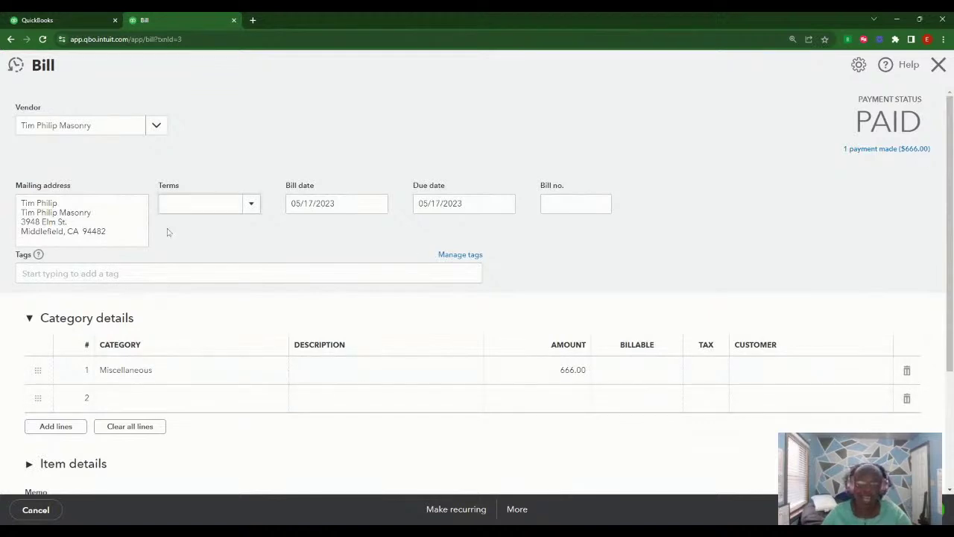
click(938, 66)
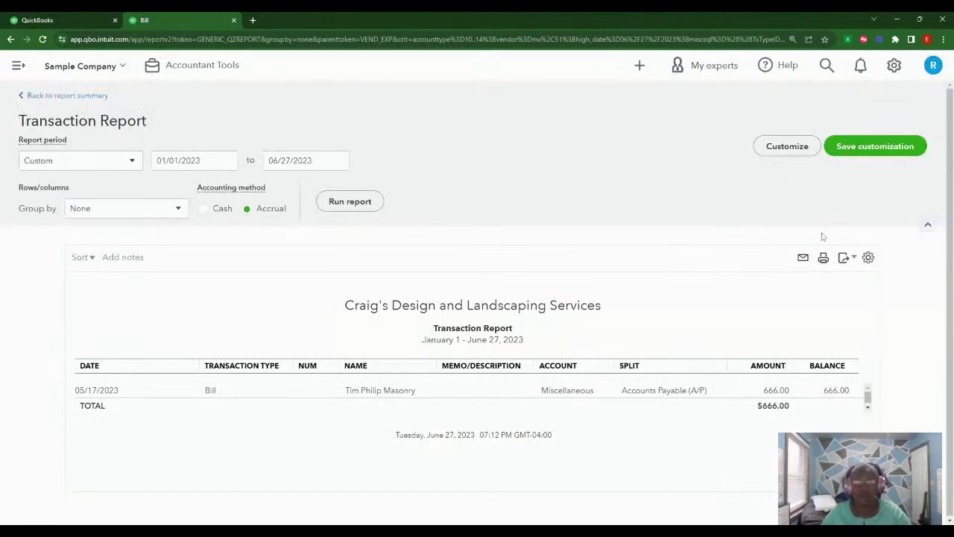